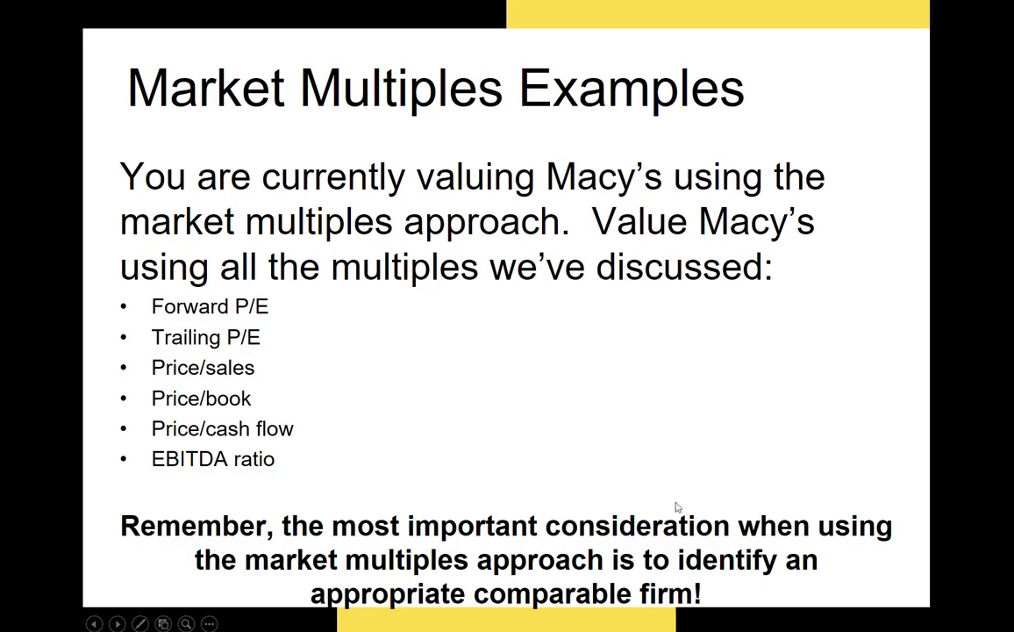
Step: Switch to the Excel workbook and autofit columns D through H of the Market multiples sheet to their contents
key("alt+Tab")
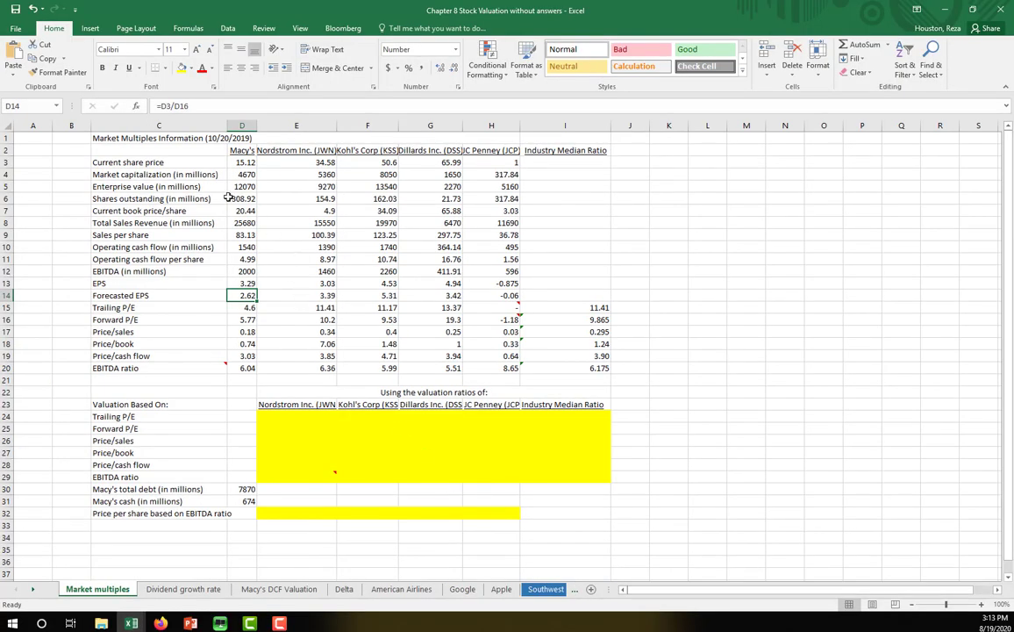
left_click(200, 137)
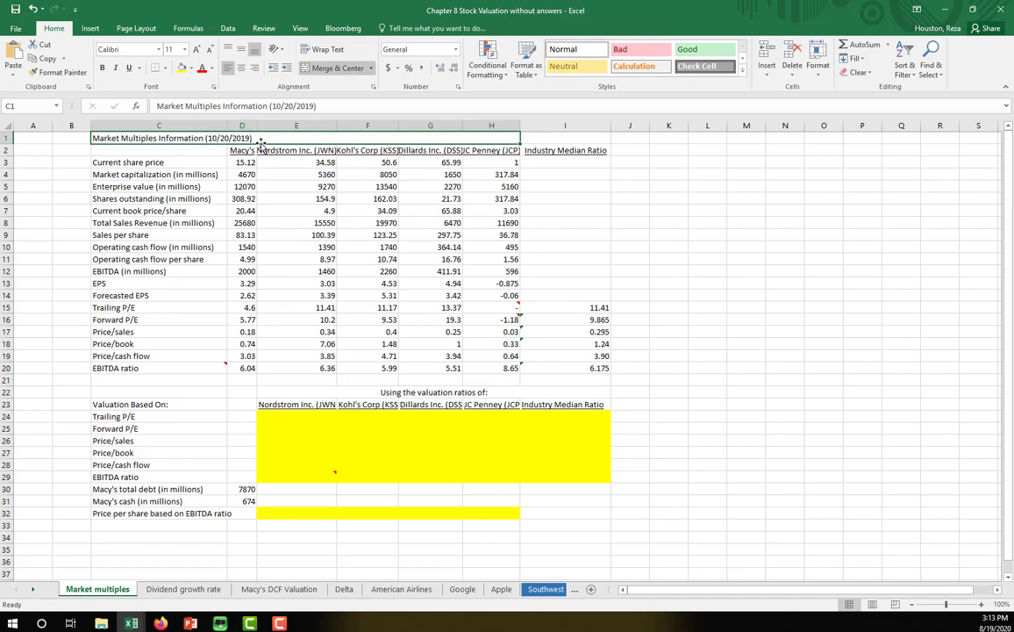
left_click_drag(228, 125, 468, 127)
double_click(469, 127)
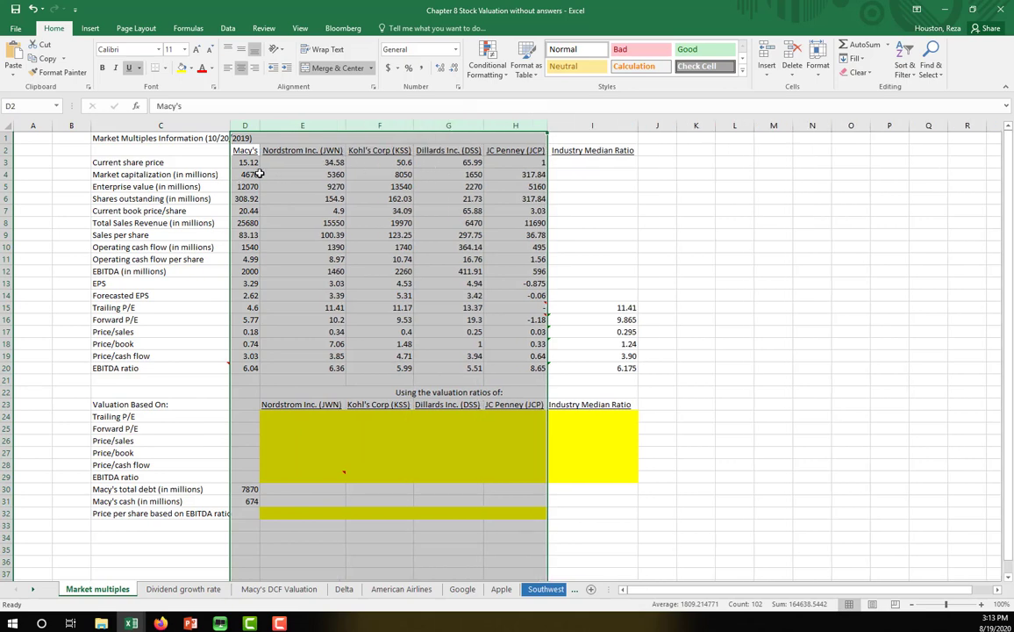
left_click(509, 150)
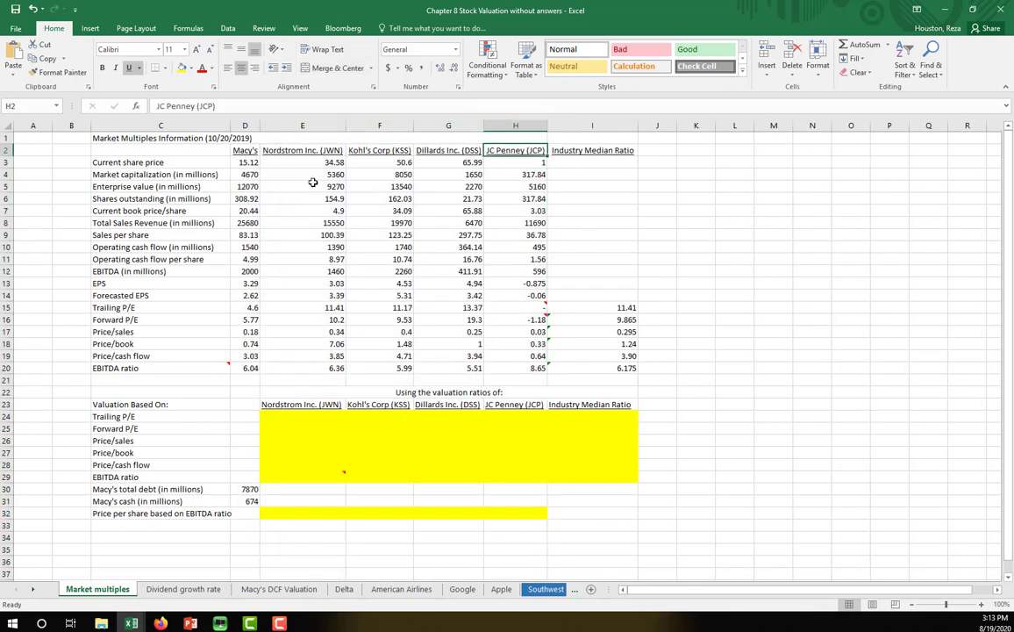
Step: Examine Macy's figures, the comparable firms' columns and the empty valuation table with its multiples from trailing P/E to EBITDA ratio
left_click(246, 272)
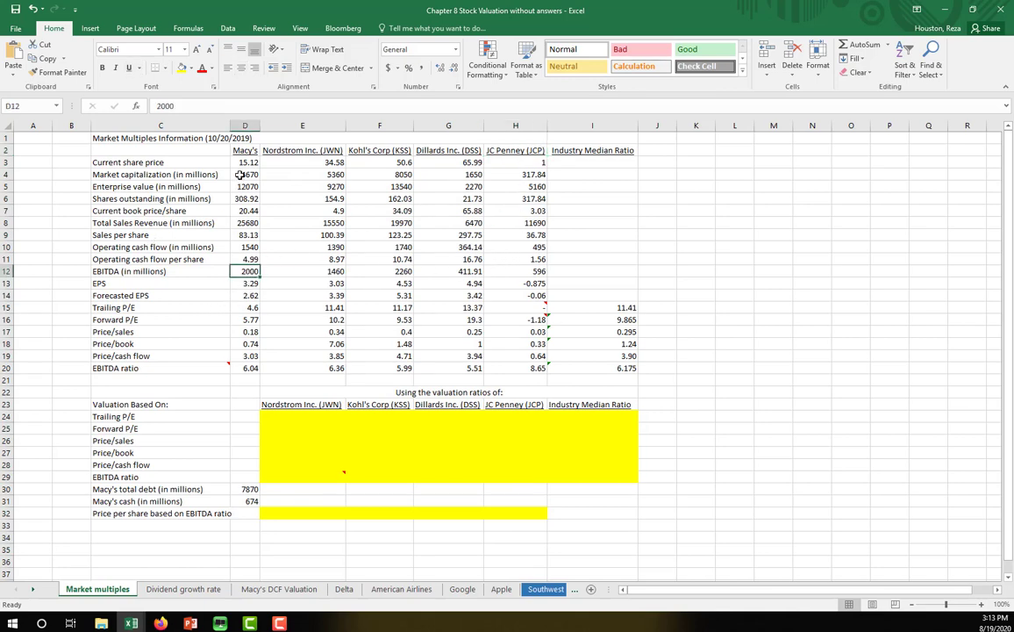
left_click(244, 125)
left_click_drag(277, 416, 597, 473)
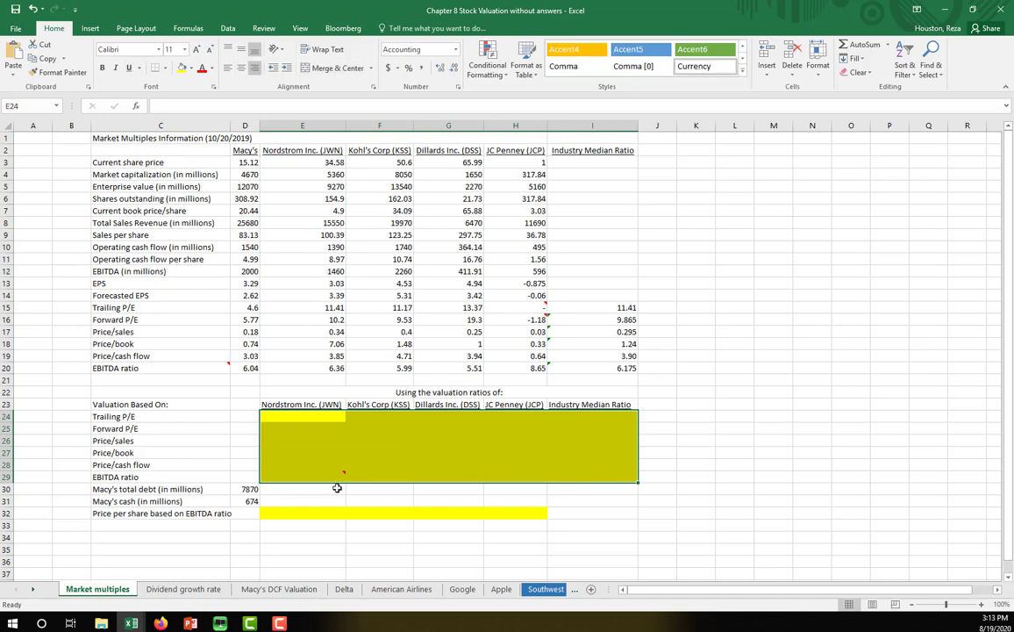
left_click(293, 416)
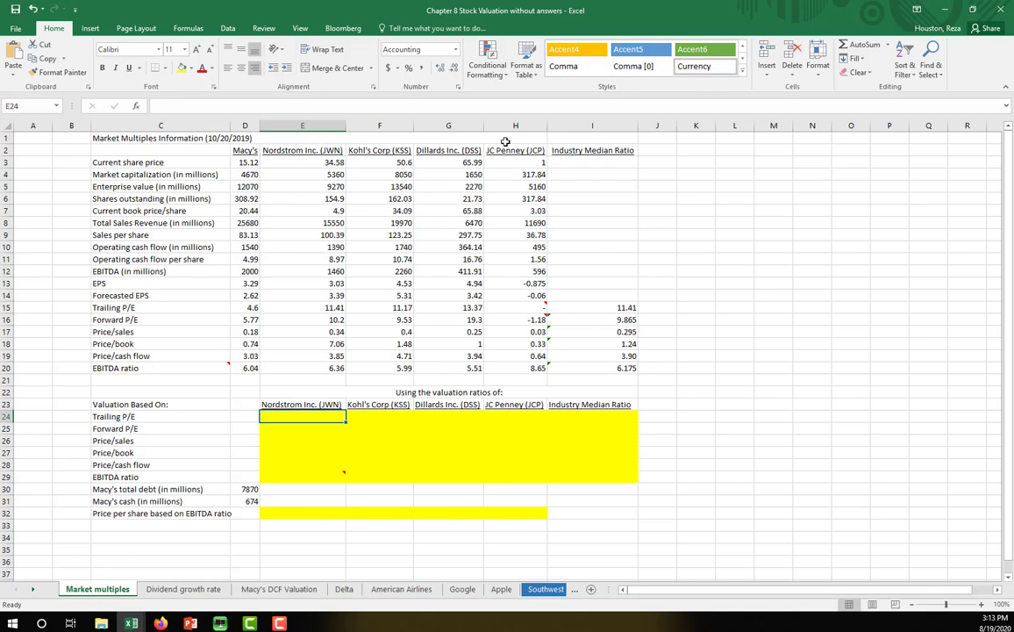
left_click_drag(515, 125, 324, 129)
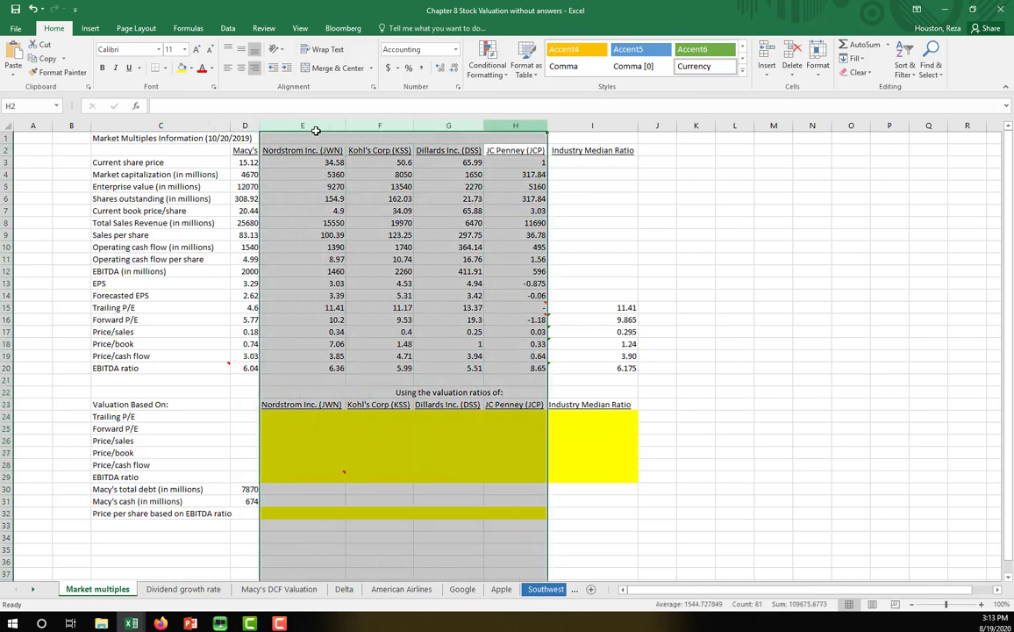
left_click_drag(131, 428, 143, 457)
left_click(132, 416)
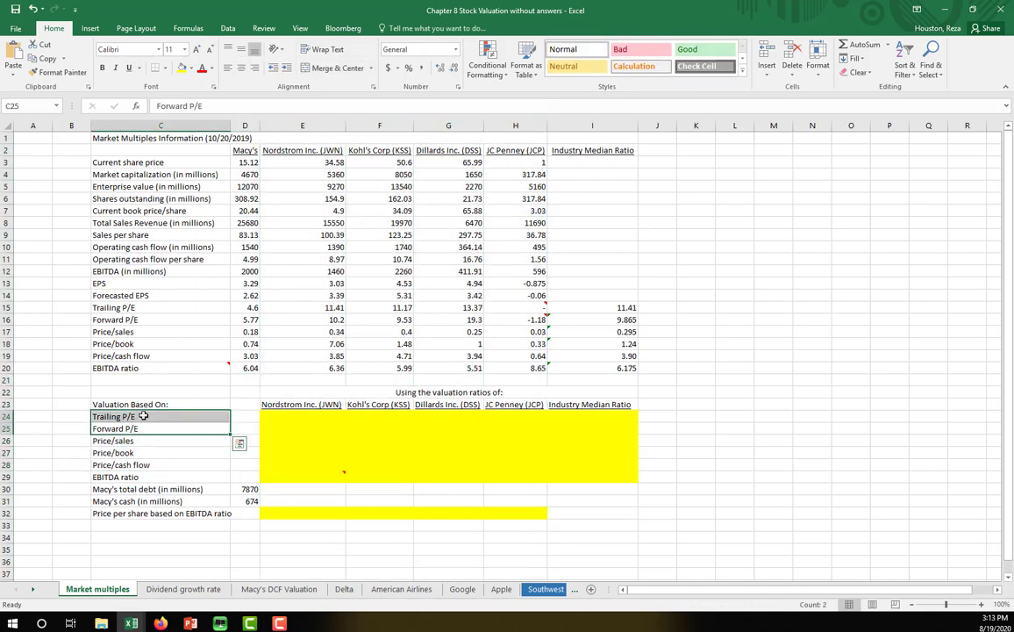
left_click_drag(131, 417, 131, 477)
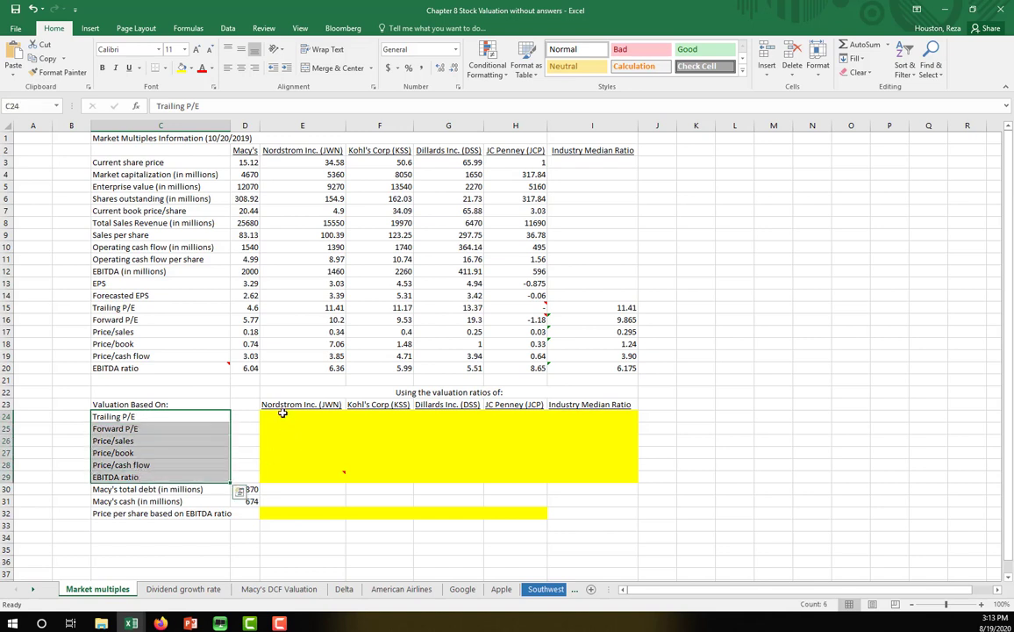
Step: Calculate Macy's value from Nordstrom's trailing P/E in E24 with the formula =$D13*(E15)
left_click(283, 416)
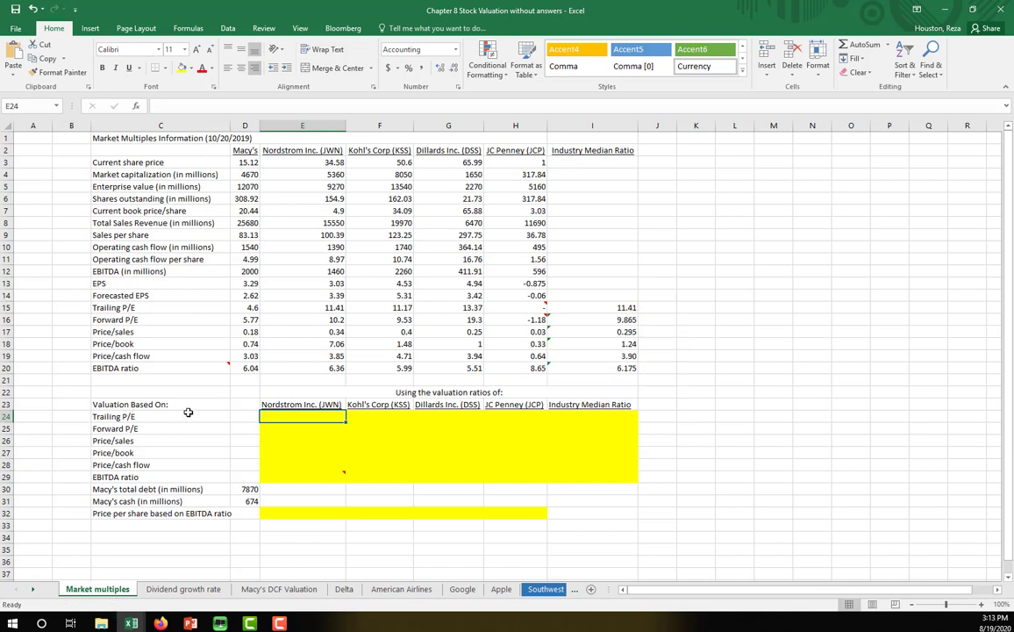
type("=")
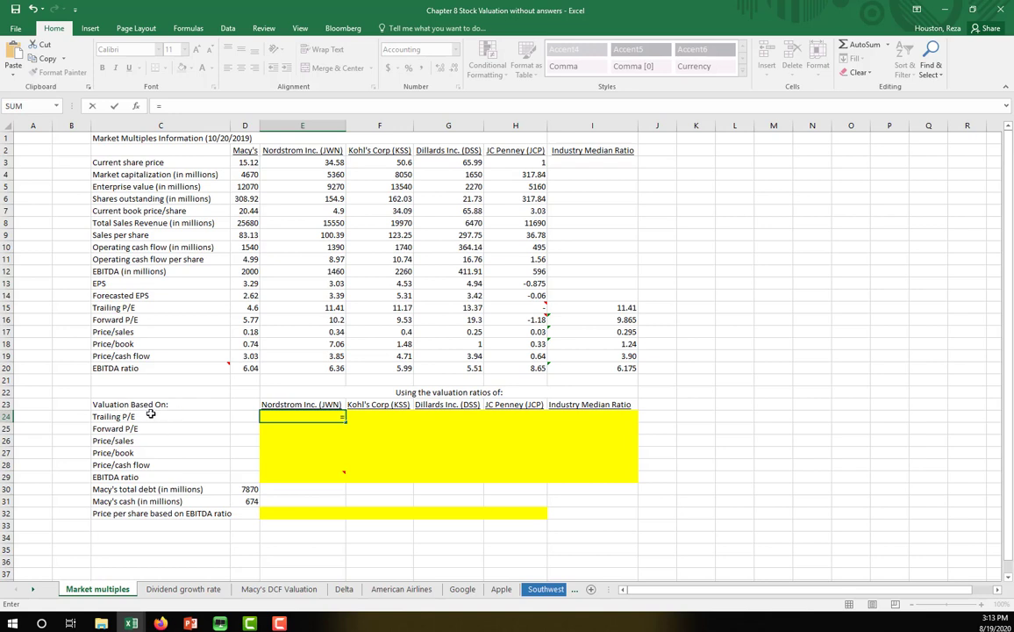
left_click(247, 281)
type("*")
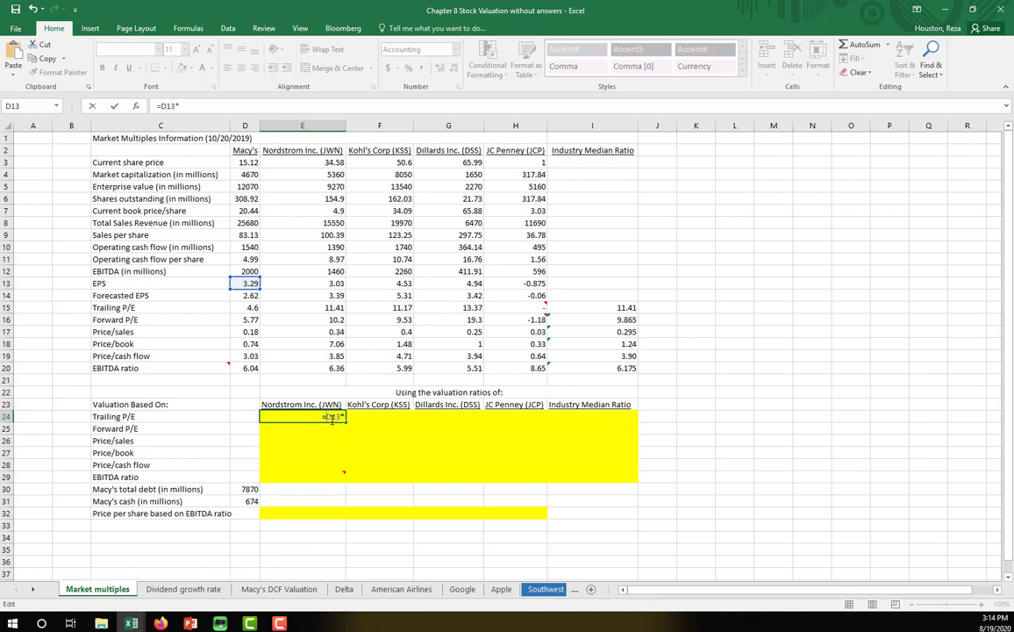
type("$")
left_click(318, 307)
key("Return")
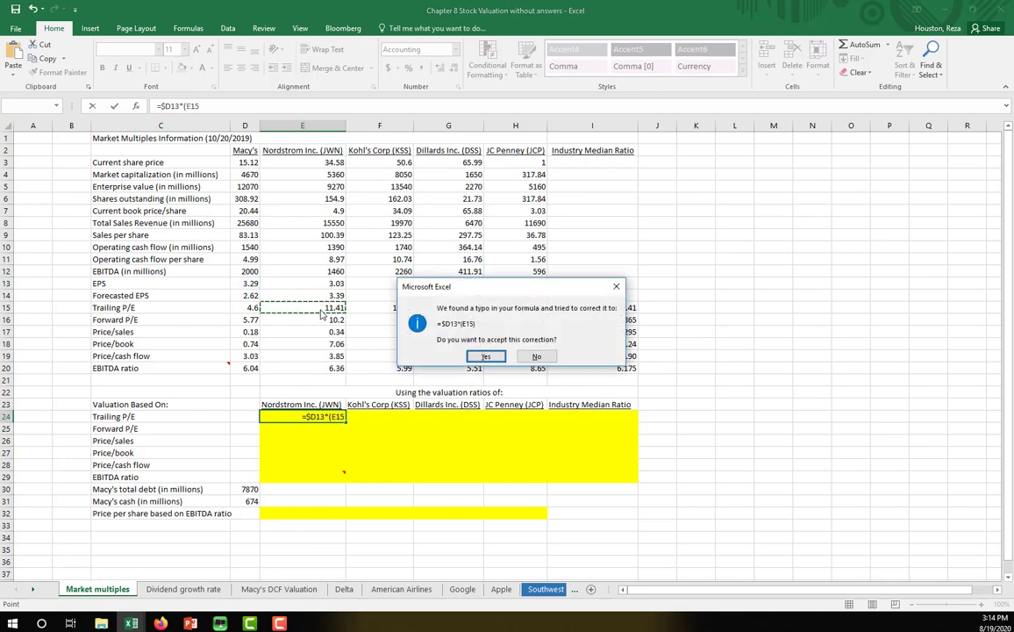
key("Return")
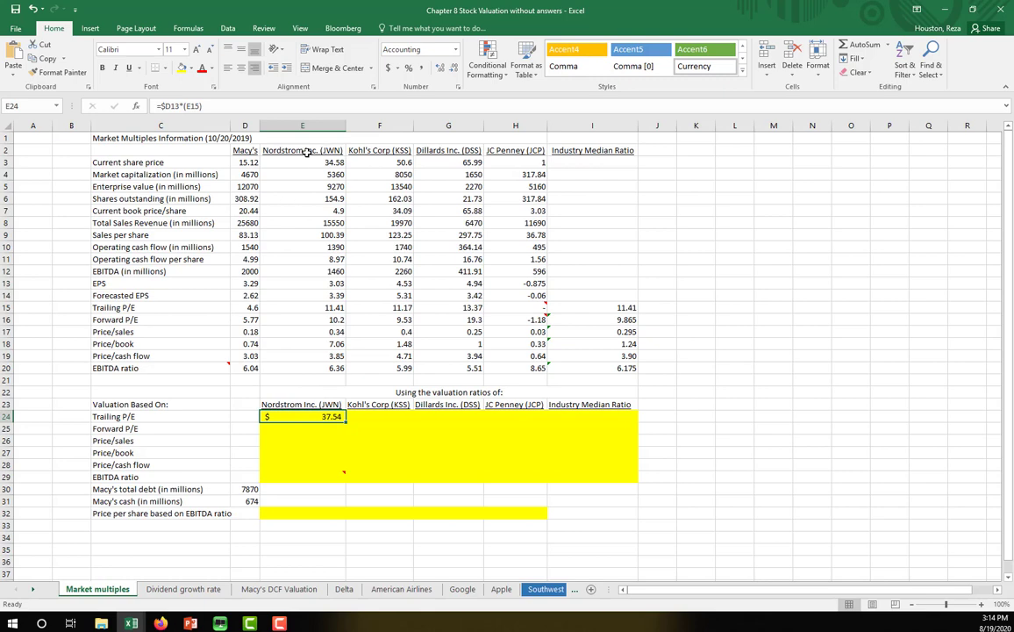
Step: Copy the trailing P/E valuation formula from E24 across the other firms and the industry median, through I24
left_click(246, 284)
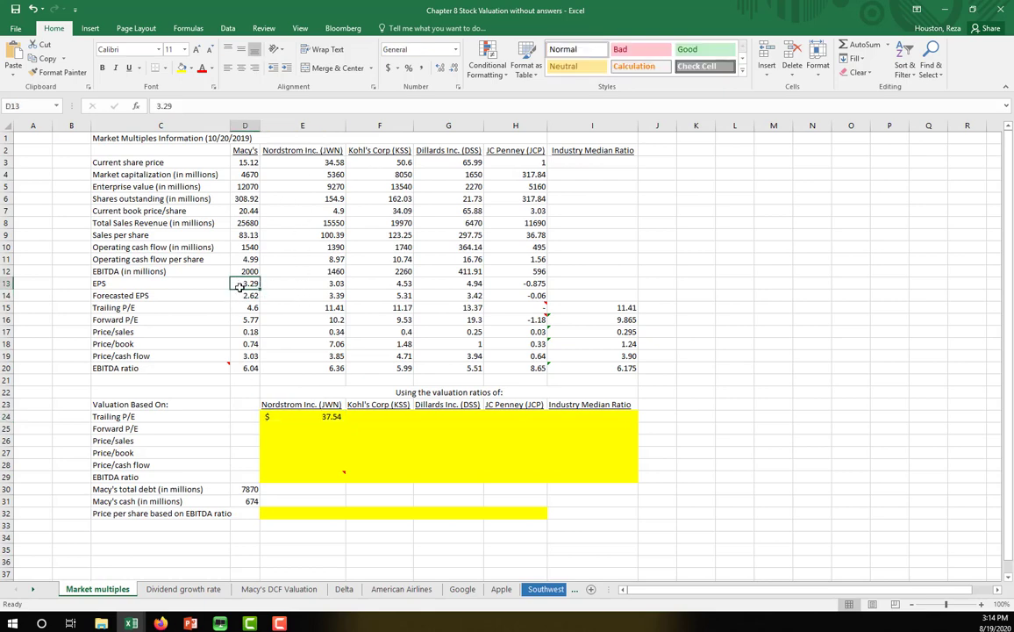
left_click(289, 417)
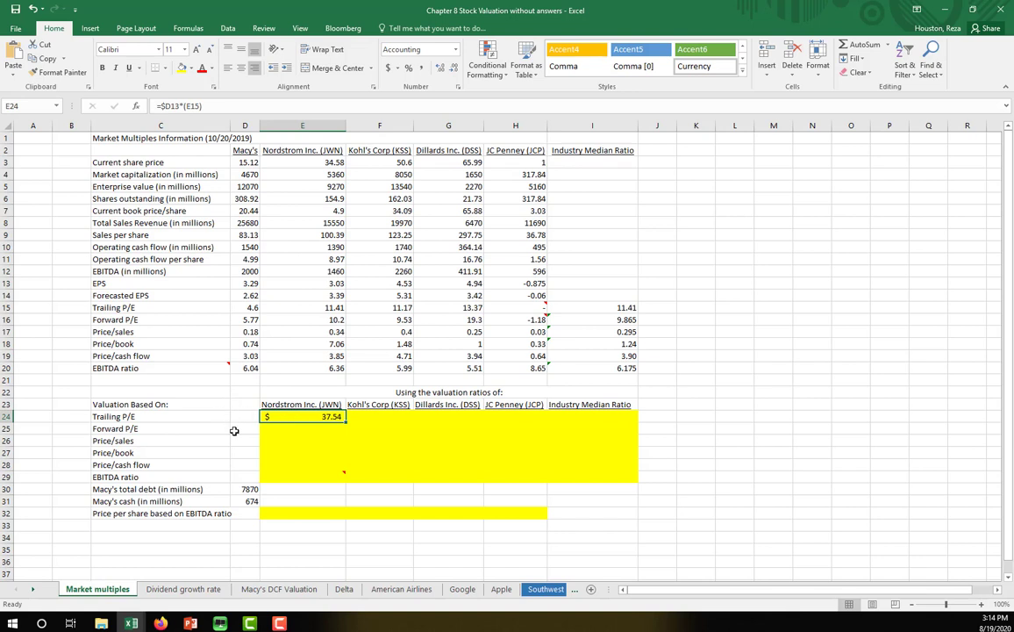
left_click(244, 162)
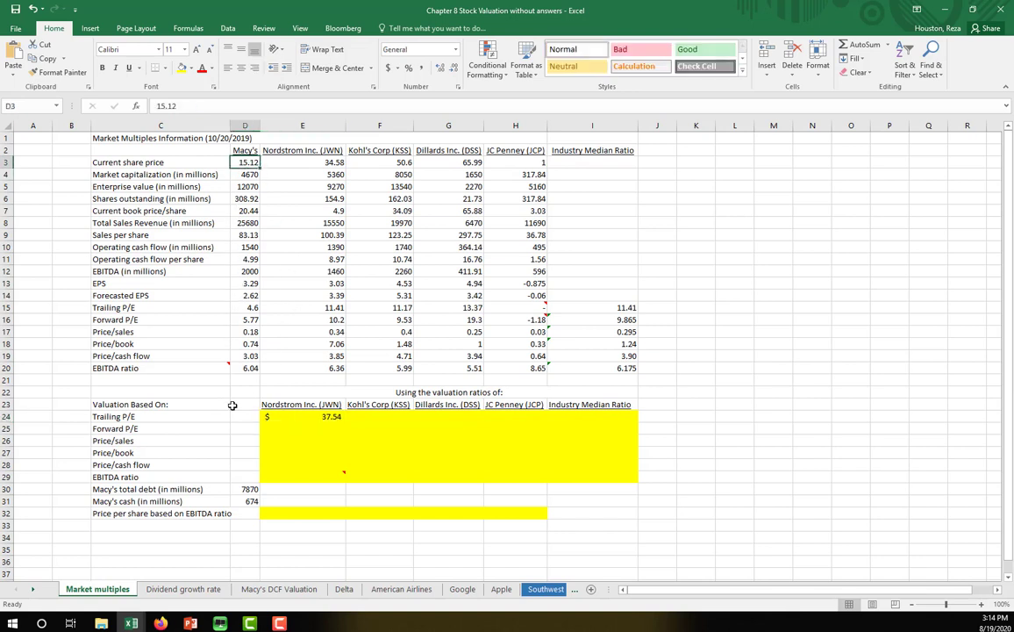
left_click(298, 418)
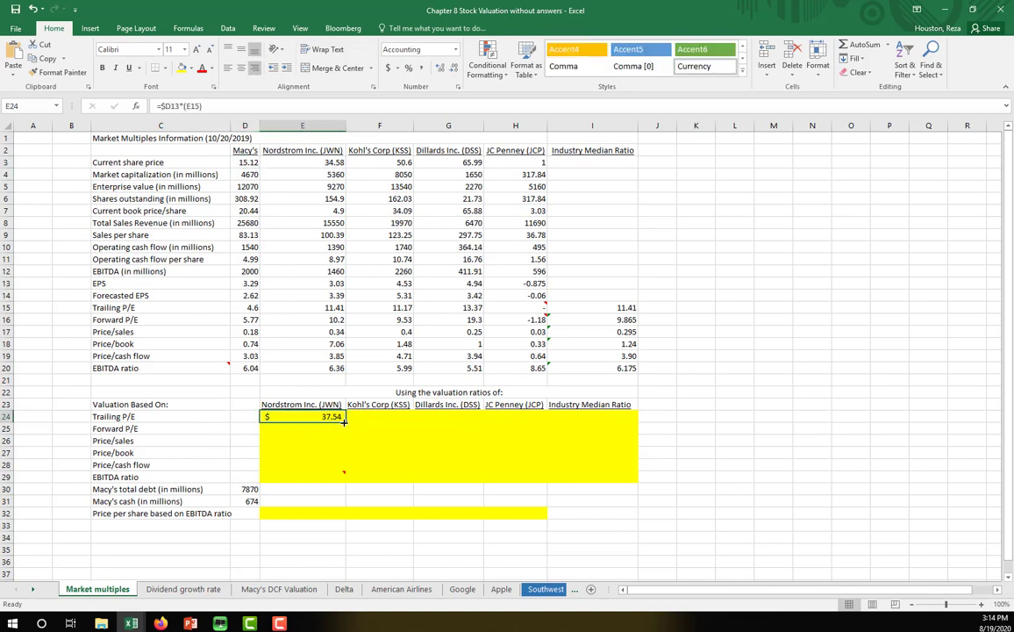
left_click_drag(345, 424, 615, 420)
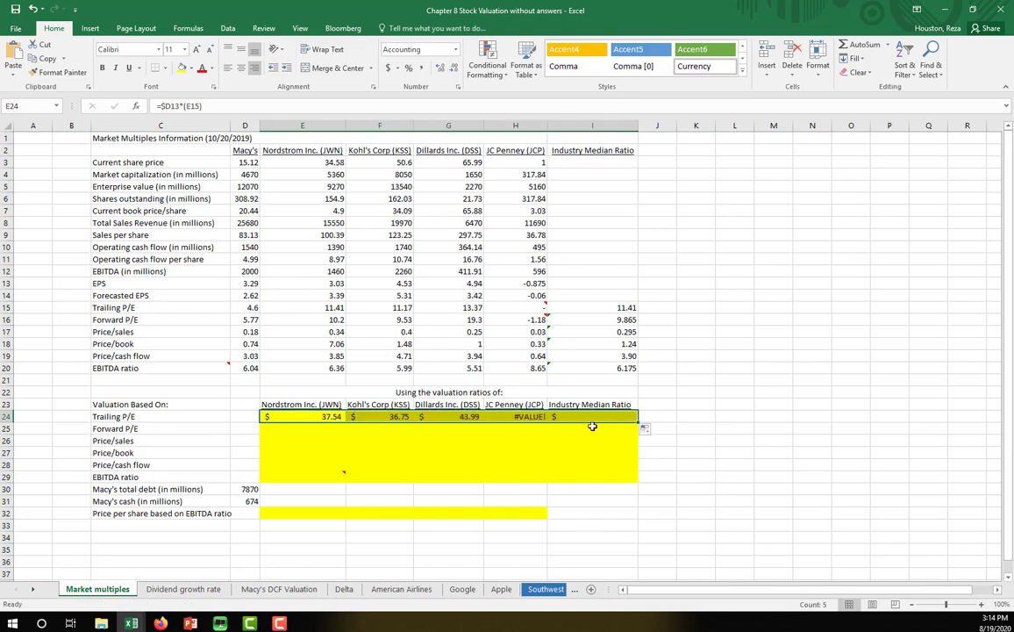
Step: Check JC Penney's trailing P/E formula and source ratio, and replace its valuation in H24 with "-"
double_click(521, 418)
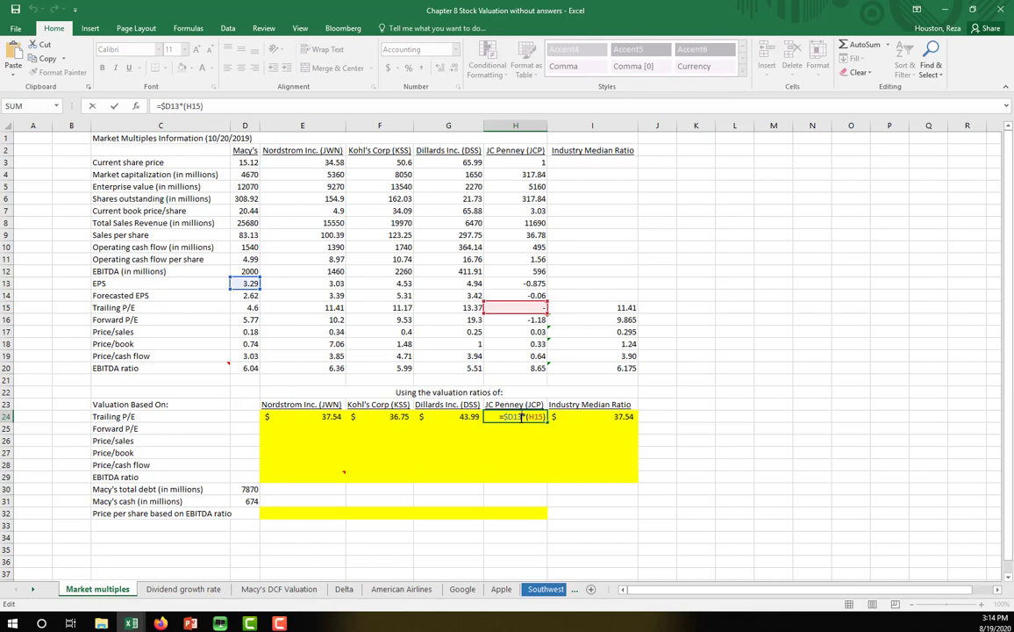
key("Escape")
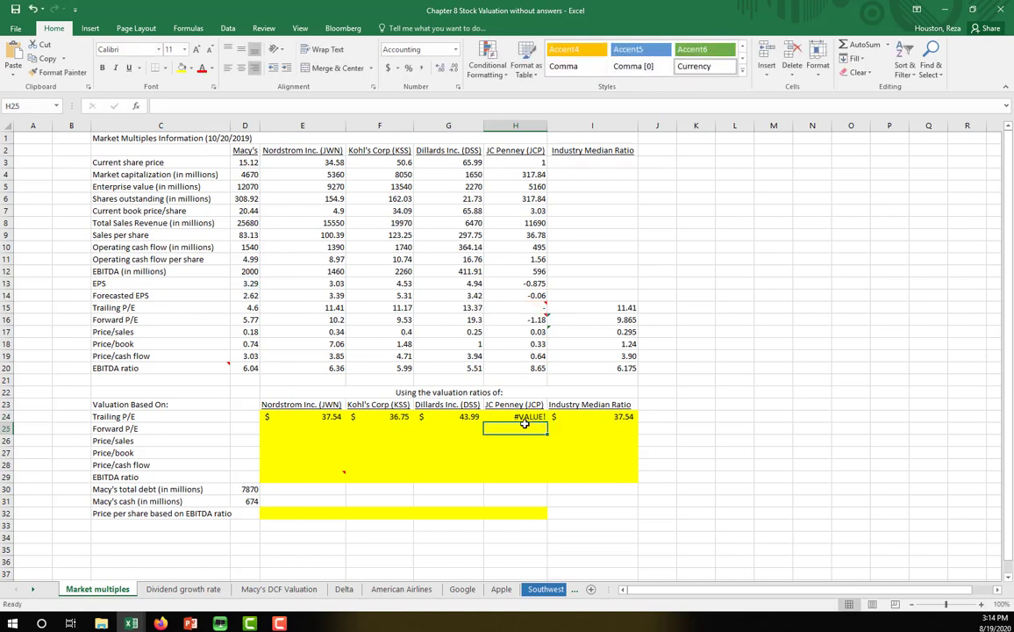
left_click(520, 307)
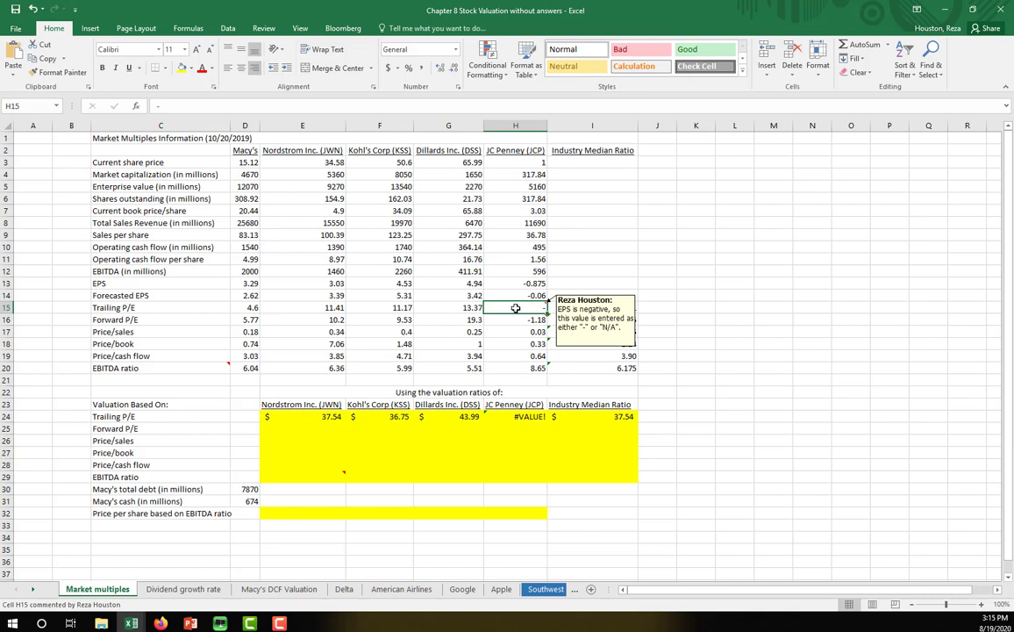
left_click(518, 418)
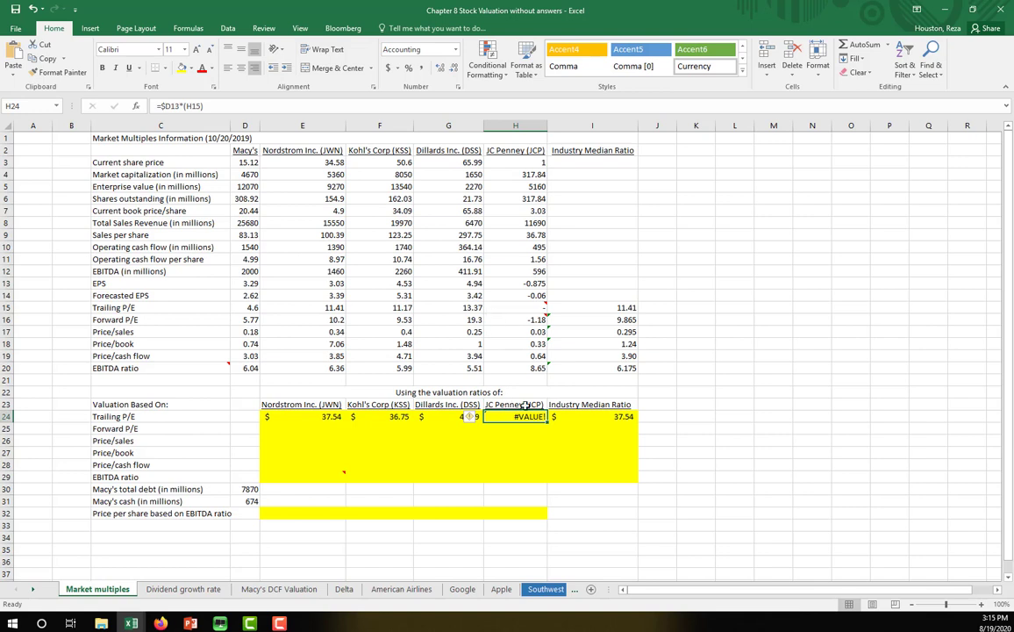
type("=")
key("Return")
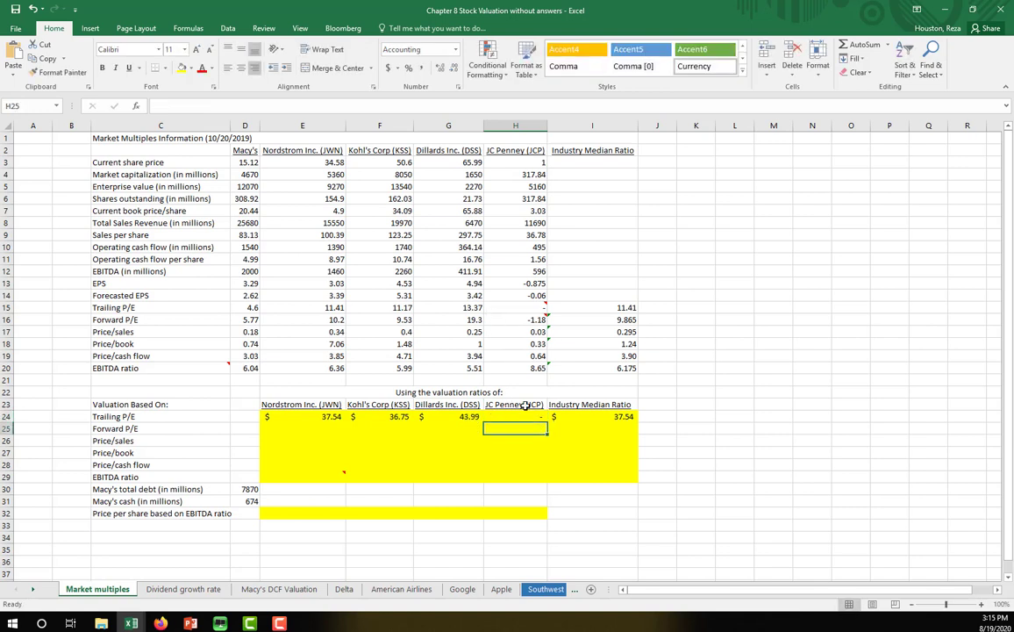
Step: Calculate Macy's value from Nordstrom's forward P/E in E25 with the formula =$D14*E16
left_click(281, 429)
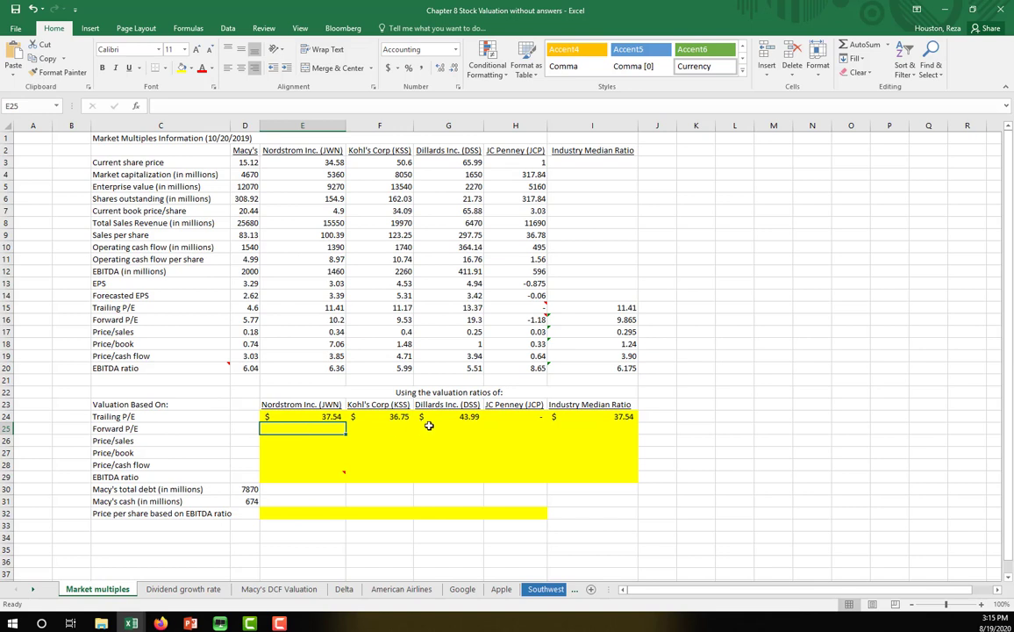
type("=")
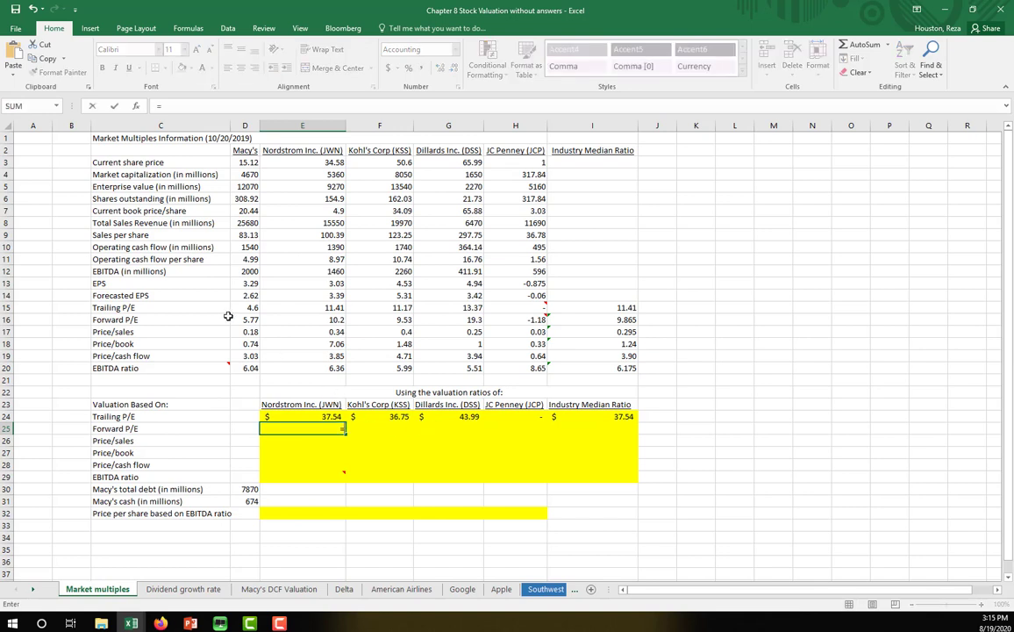
left_click(243, 295)
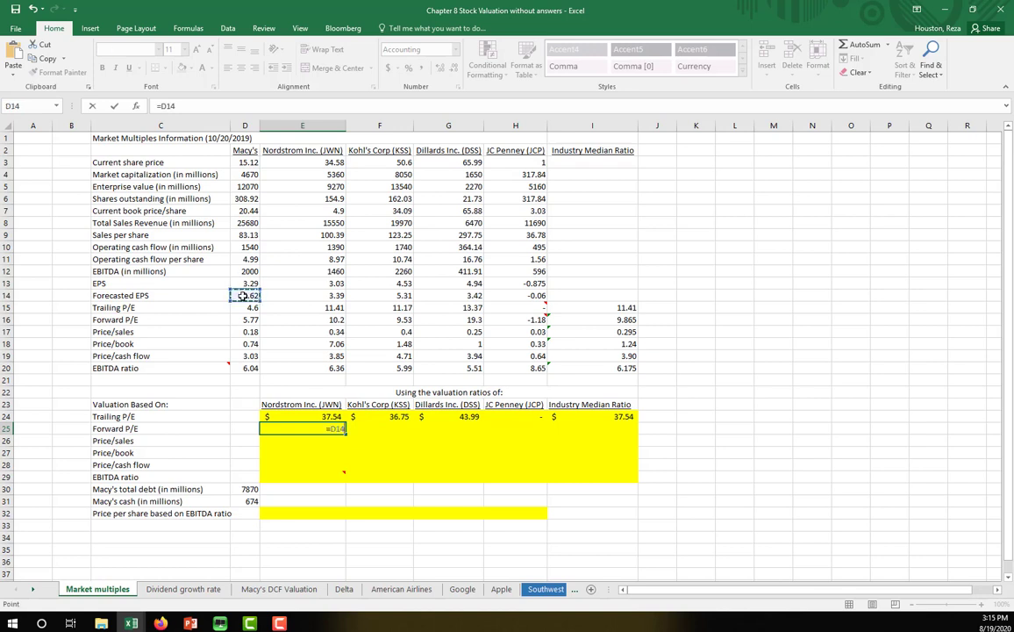
type("$*")
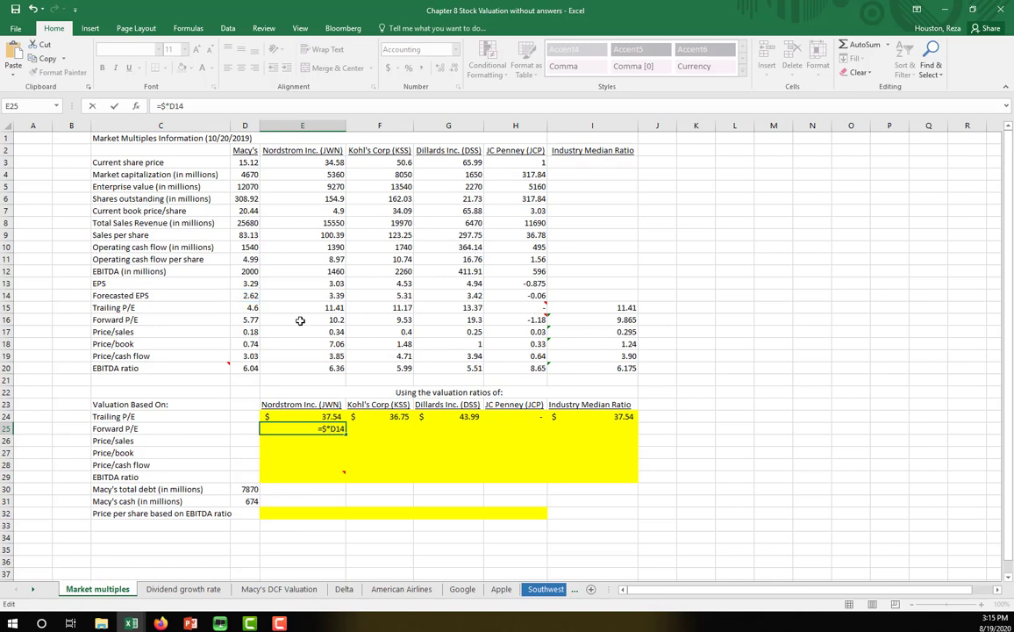
type("E16")
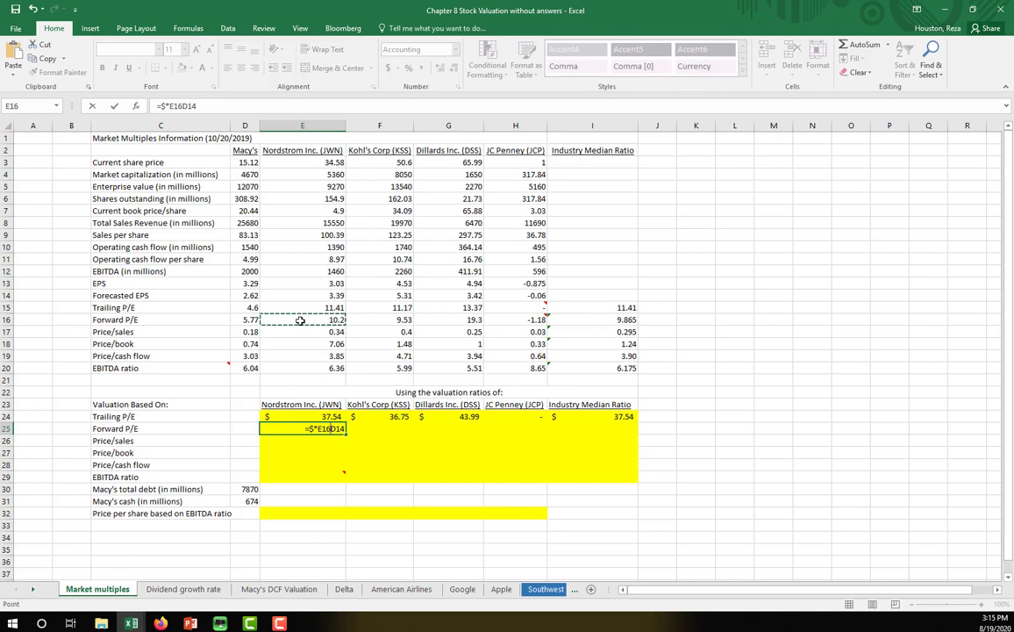
key("BackSpace")
key("BackSpace")
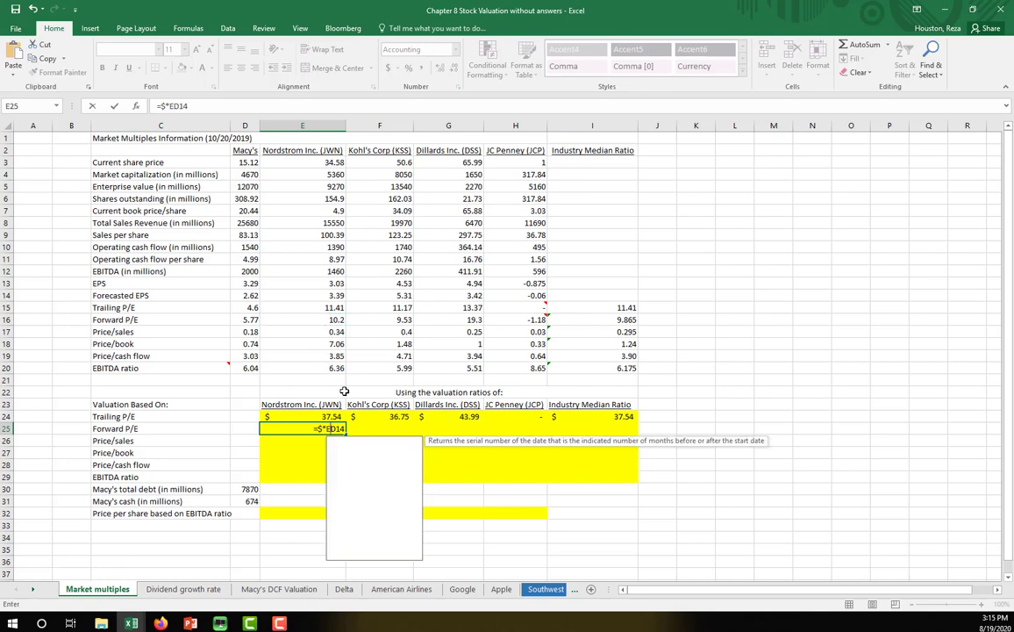
key("BackSpace")
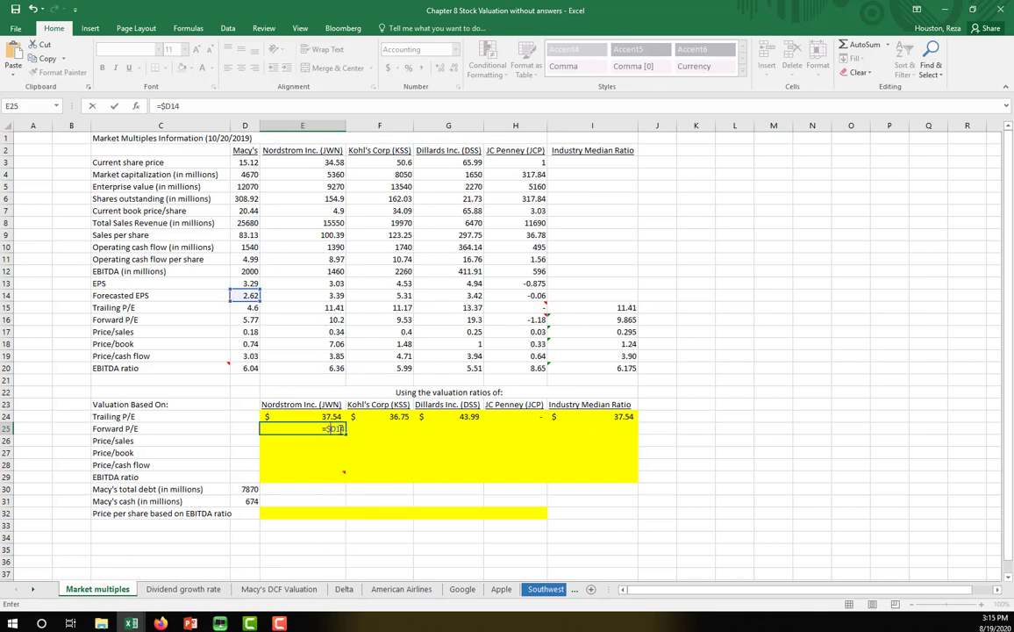
type("*")
left_click(321, 323)
key("Return")
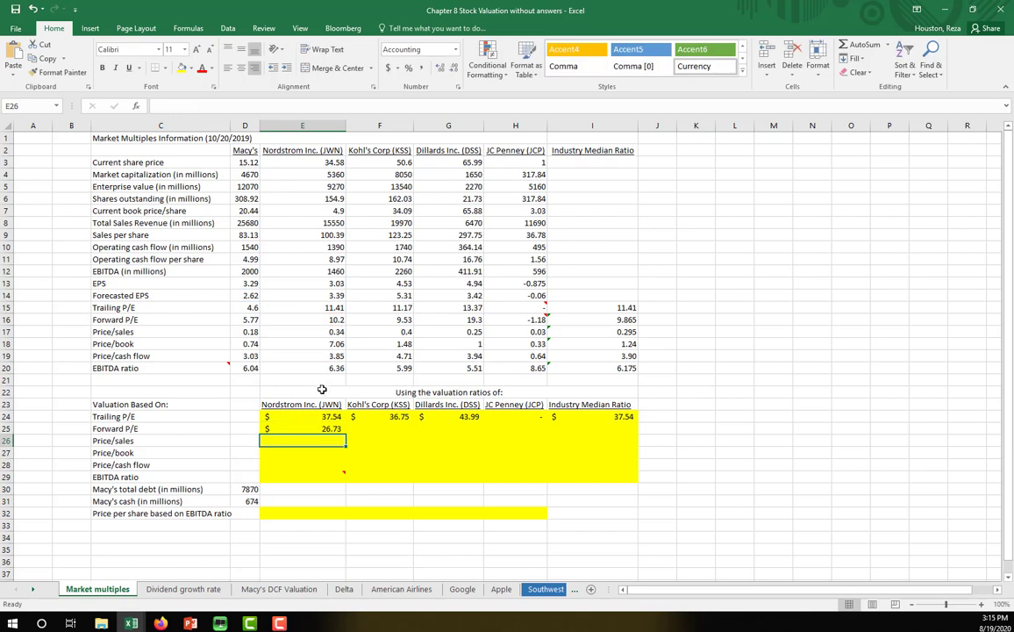
Step: Copy the forward P/E valuation formula from E25 across through I25 and check the note on JC Penney's forward P/E
left_click(326, 428)
left_click_drag(346, 434, 622, 441)
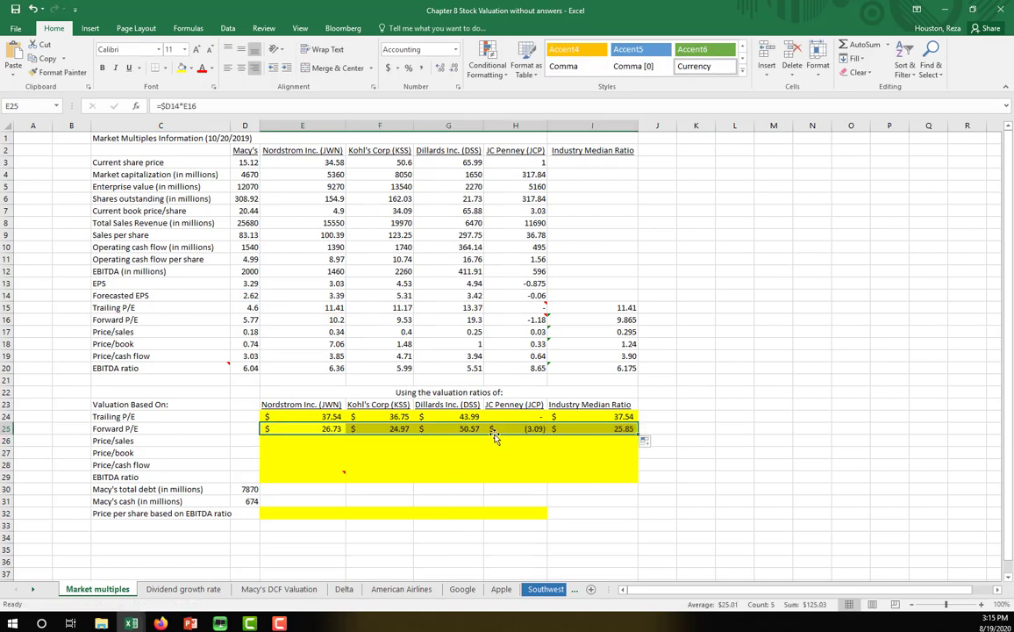
left_click(534, 320)
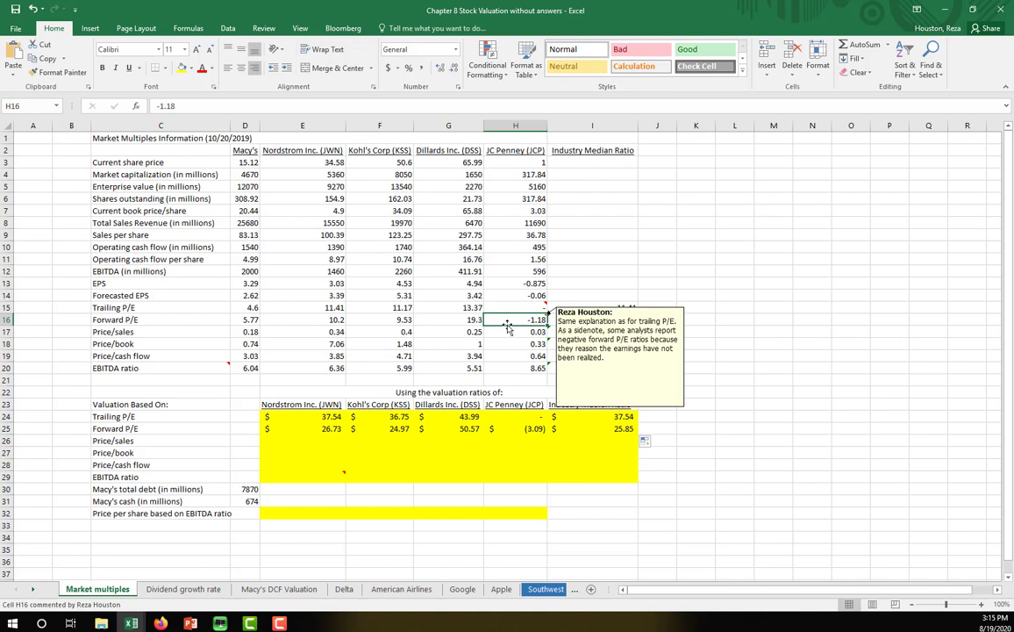
Step: Calculate Macy's value from Nordstrom's price/sales ratio in E26 with =$D9*E17 and copy the formula across through I26
left_click(521, 428)
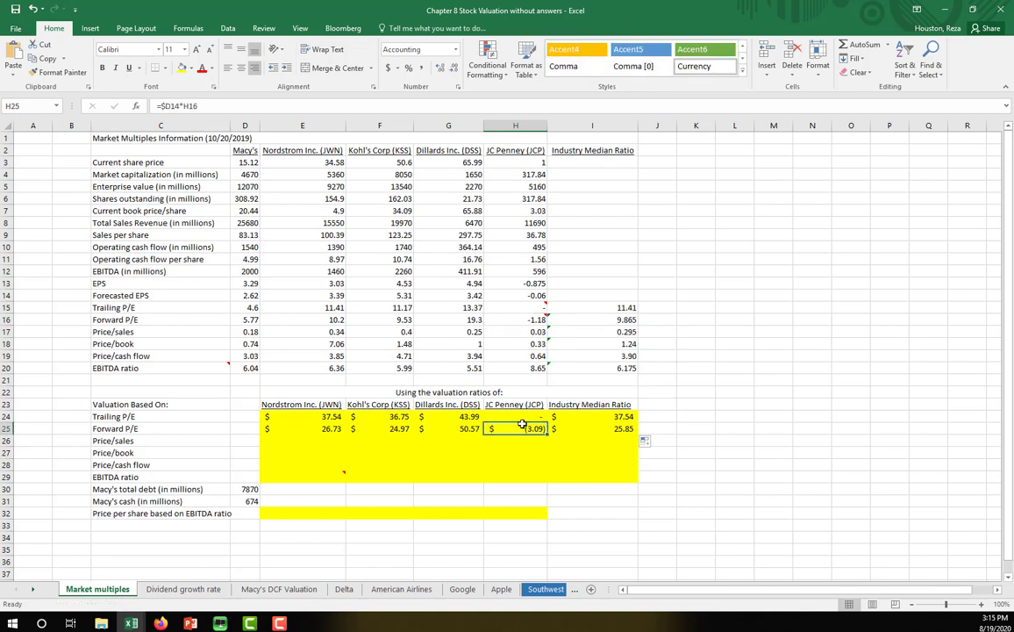
left_click(508, 322)
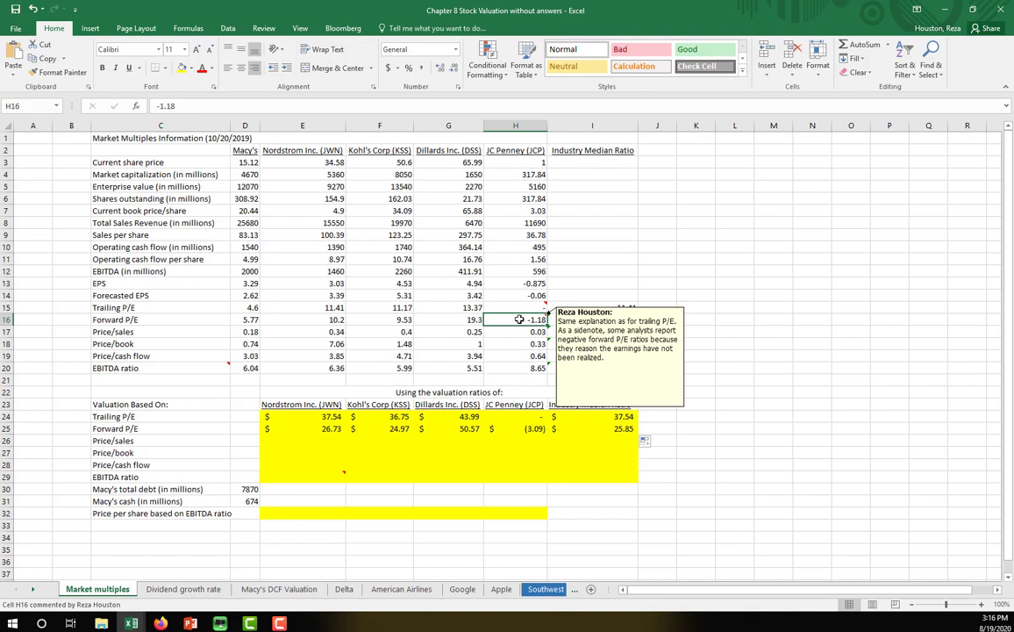
left_click(297, 440)
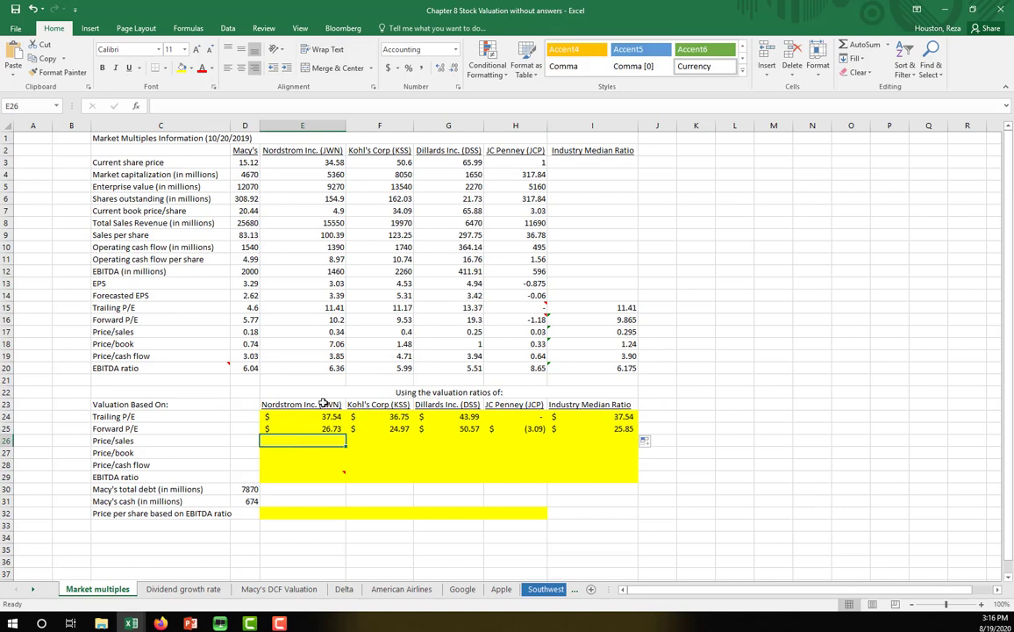
type("=")
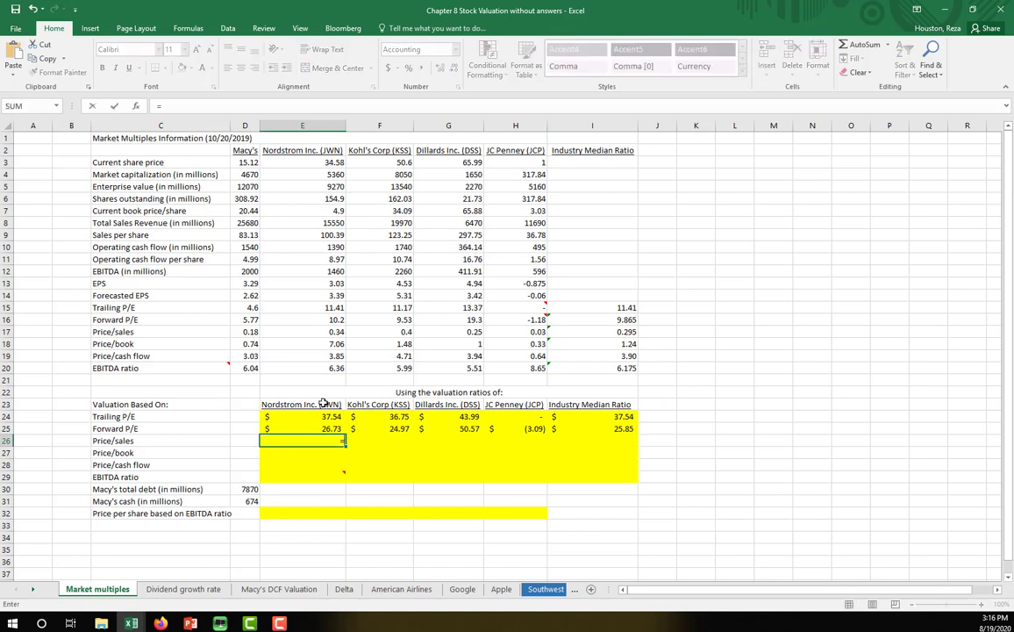
type("\"")
left_click(246, 235)
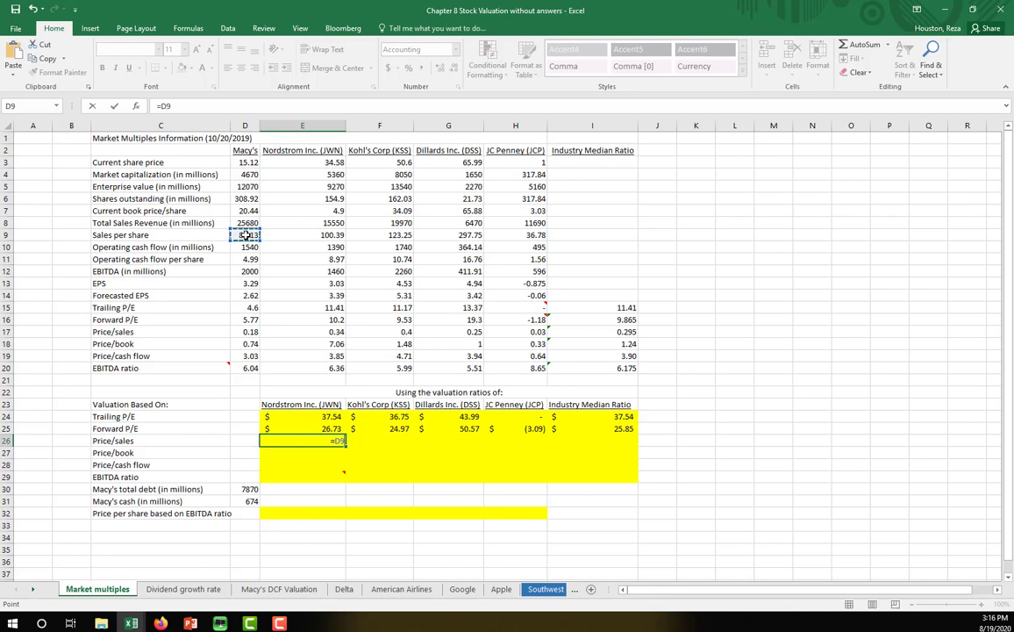
left_click(162, 106)
type("$D9*")
left_click(304, 328)
key("Return")
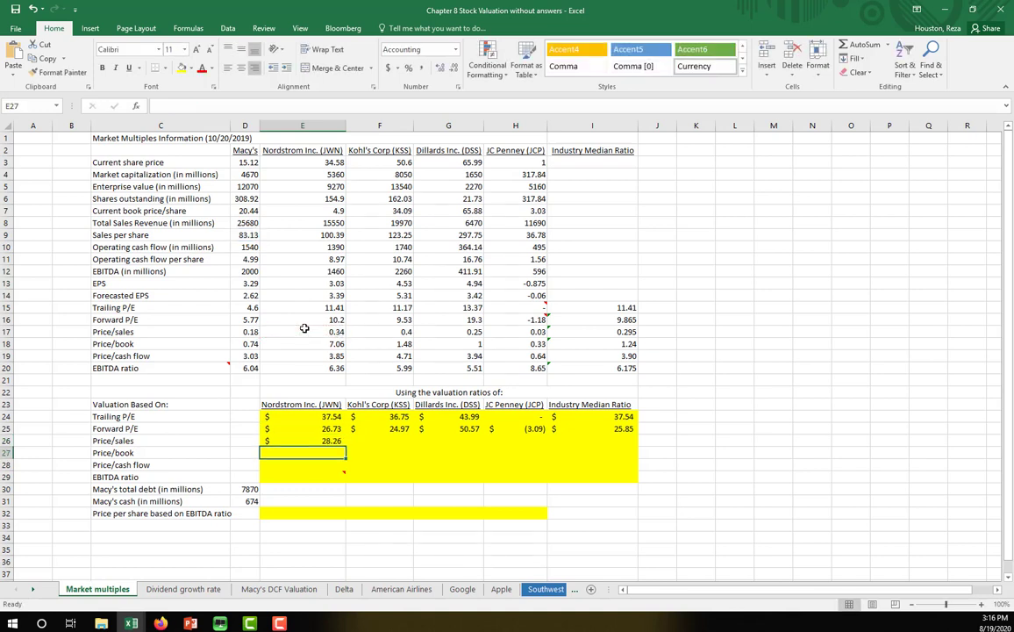
left_click(332, 441)
left_click_drag(347, 447, 644, 454)
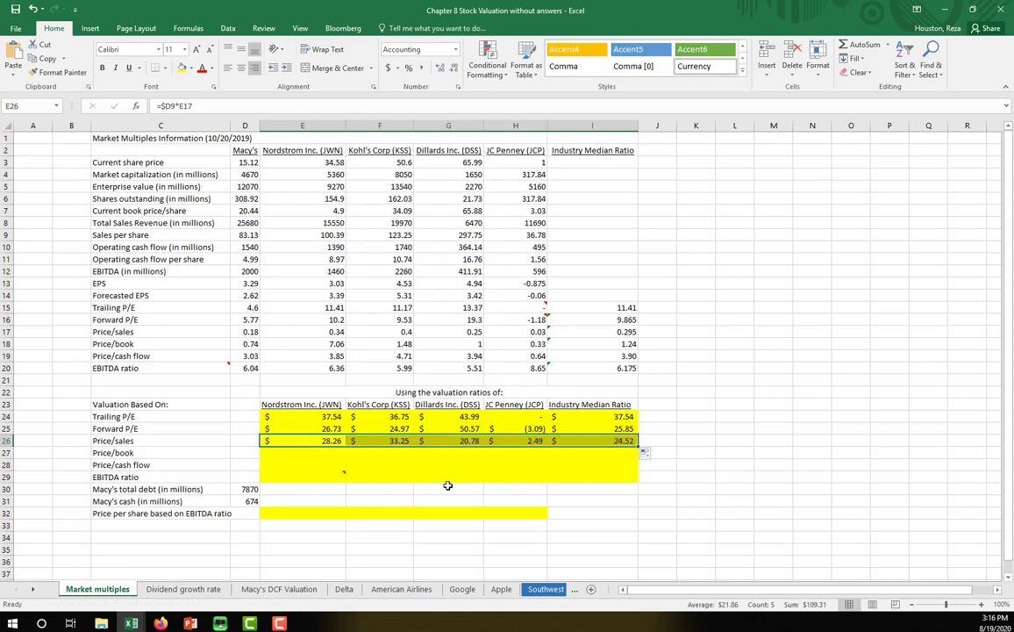
Step: Calculate Macy's value from Nordstrom's price/book ratio in E27 with =$D7*E18 and copy the formula across through I27
left_click(304, 454)
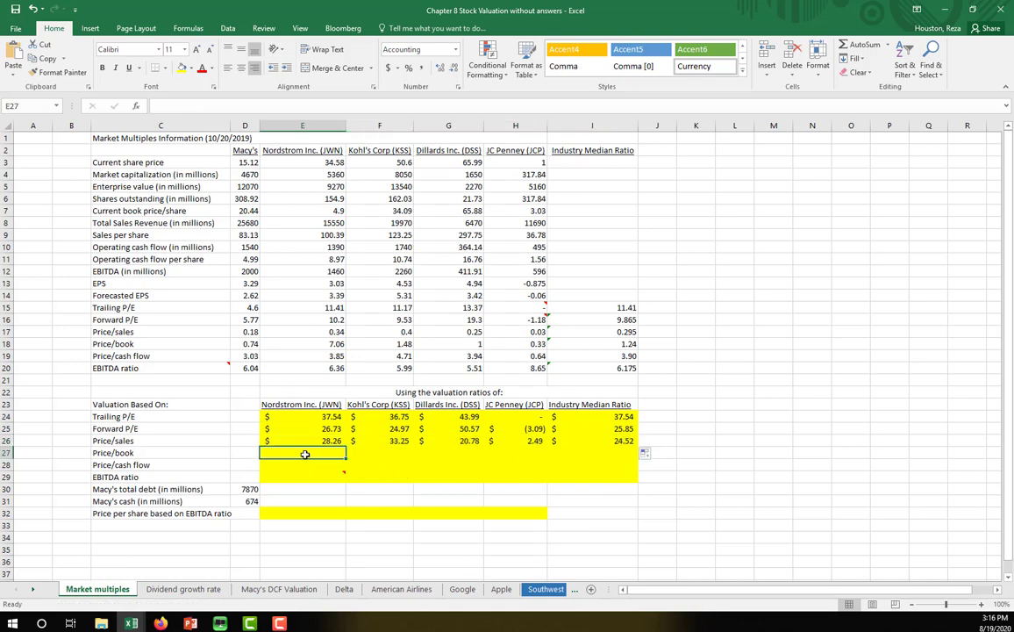
type("=")
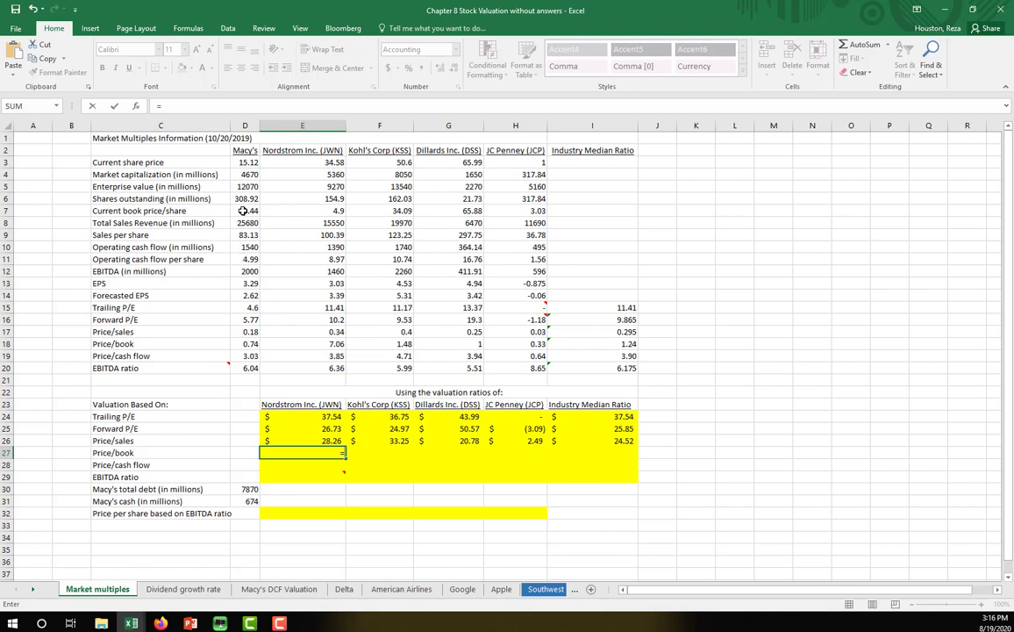
left_click(246, 209)
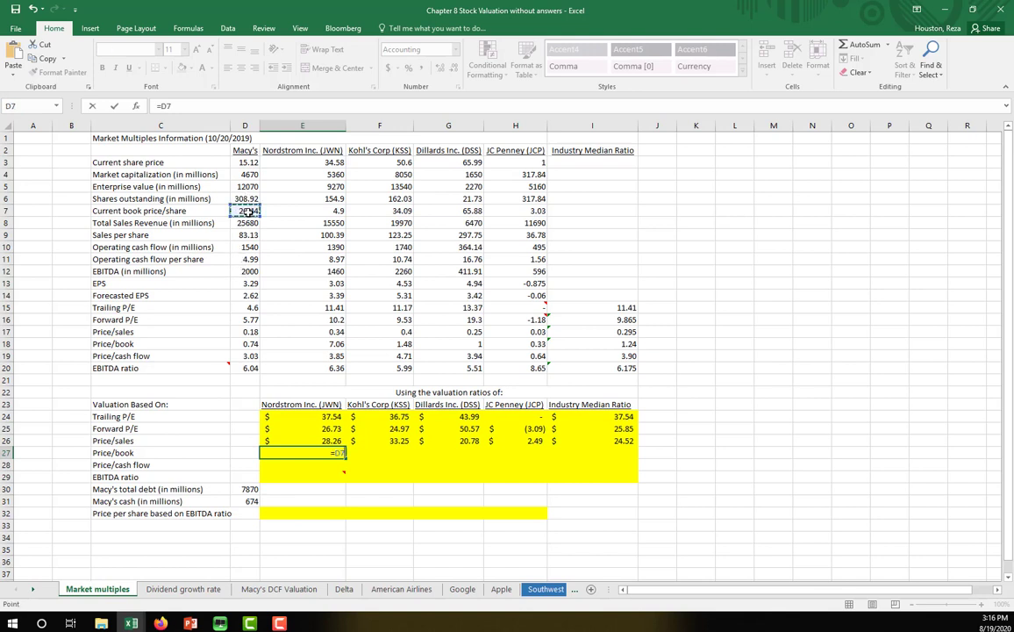
type("*")
left_click(305, 344)
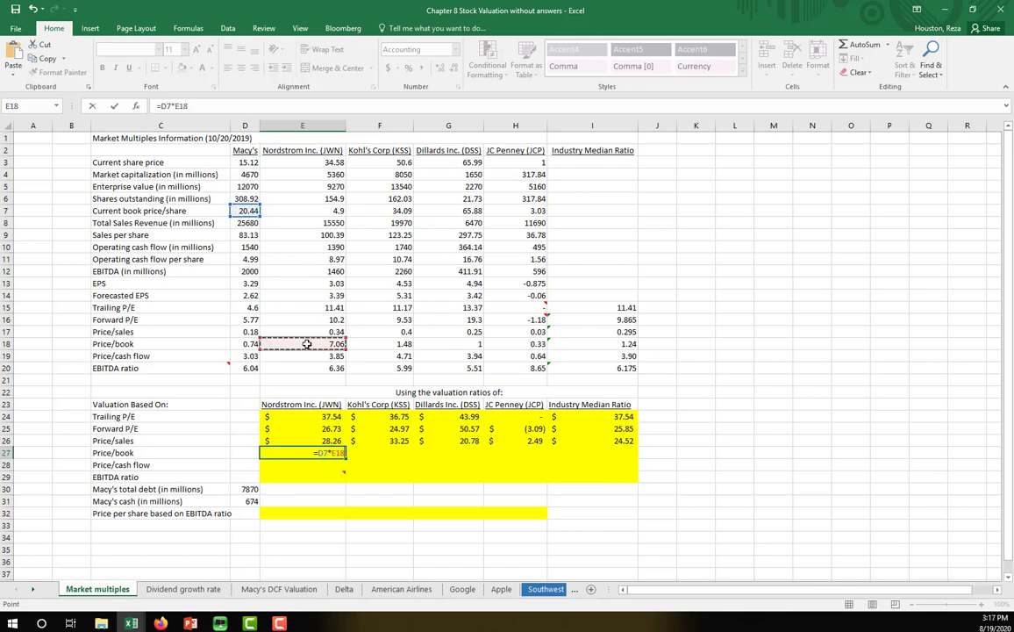
left_click(315, 452)
type("$")
key("Return")
left_click(336, 452)
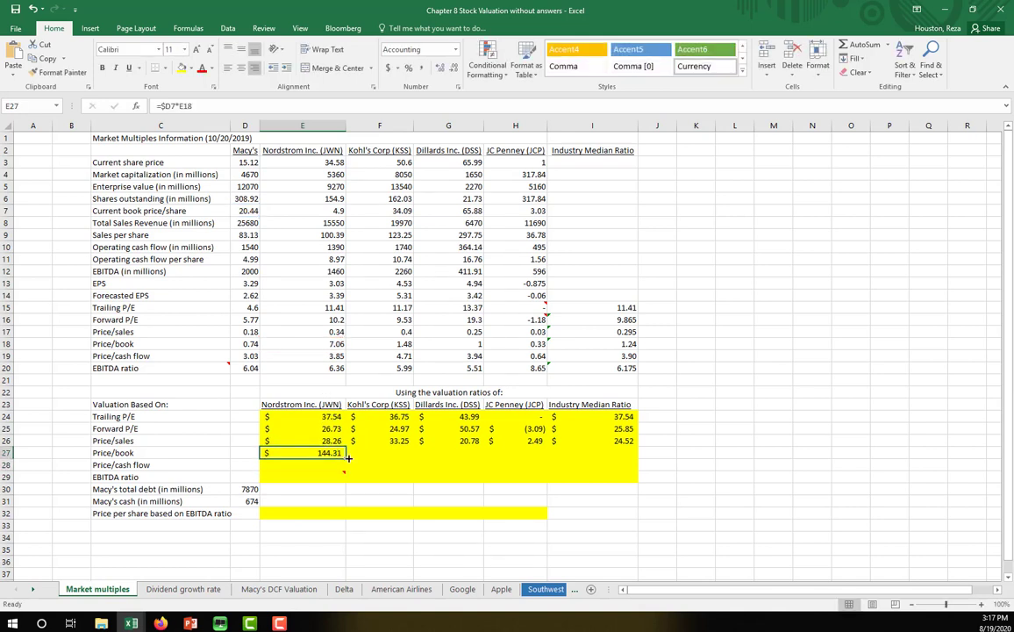
left_click_drag(347, 458, 622, 456)
Step: Calculate Macy's value from Nordstrom's price/cash flow ratio in E28 with =$D11*E19 and copy the formula across through I28
left_click(320, 466)
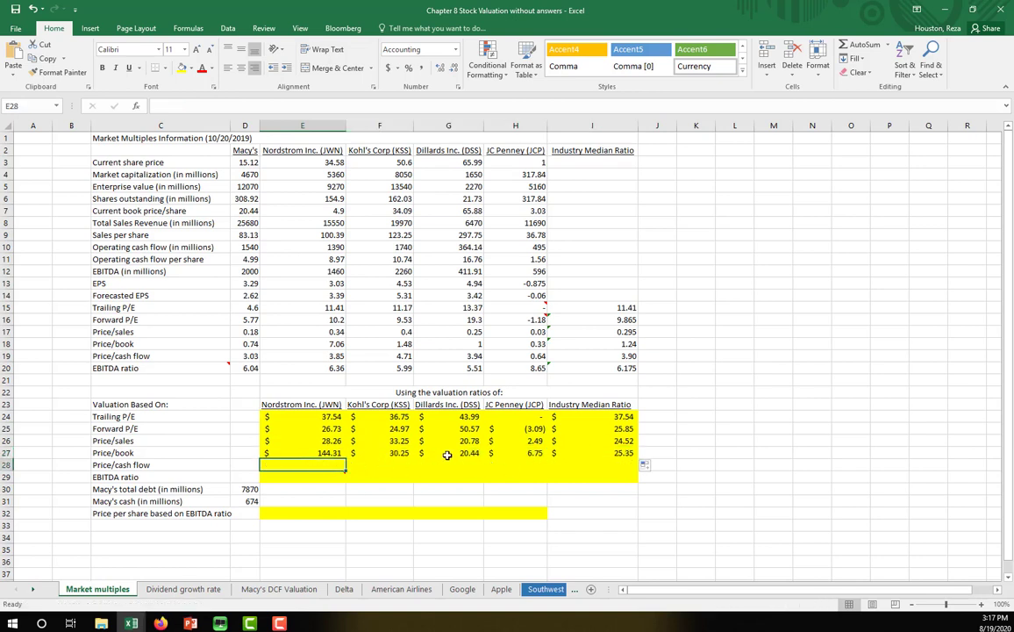
type("=")
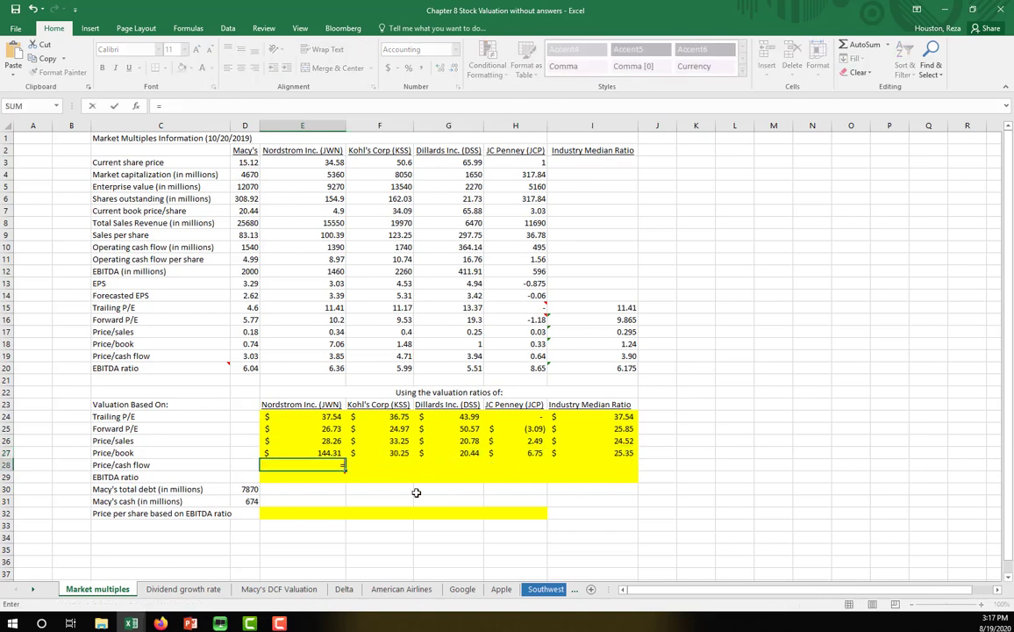
mouse_move(307, 467)
left_click(239, 260)
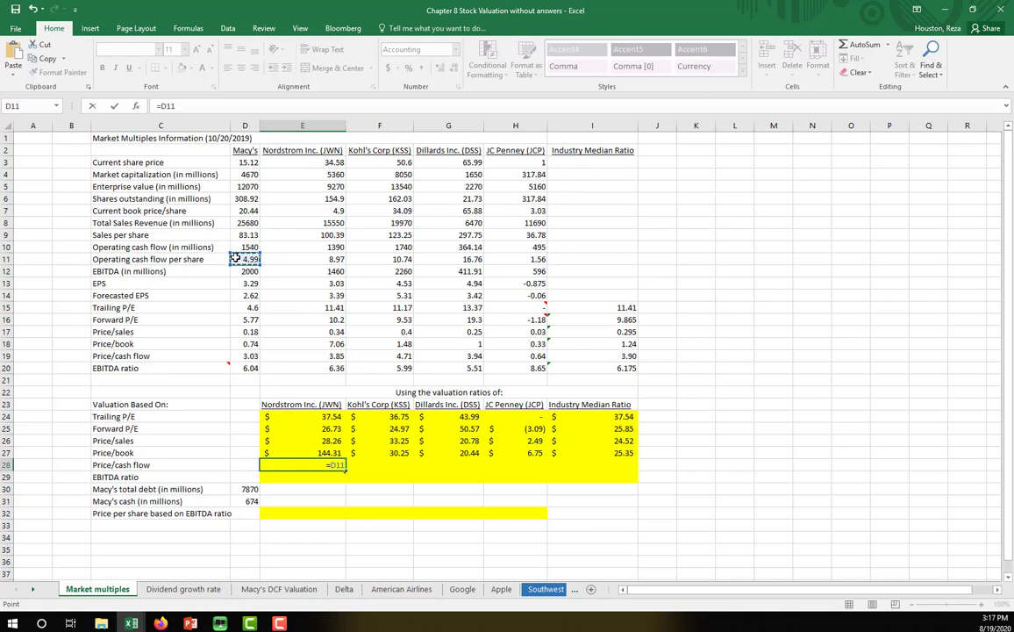
left_click(336, 465)
key("F4")
key("F4")
key("F4")
type("*")
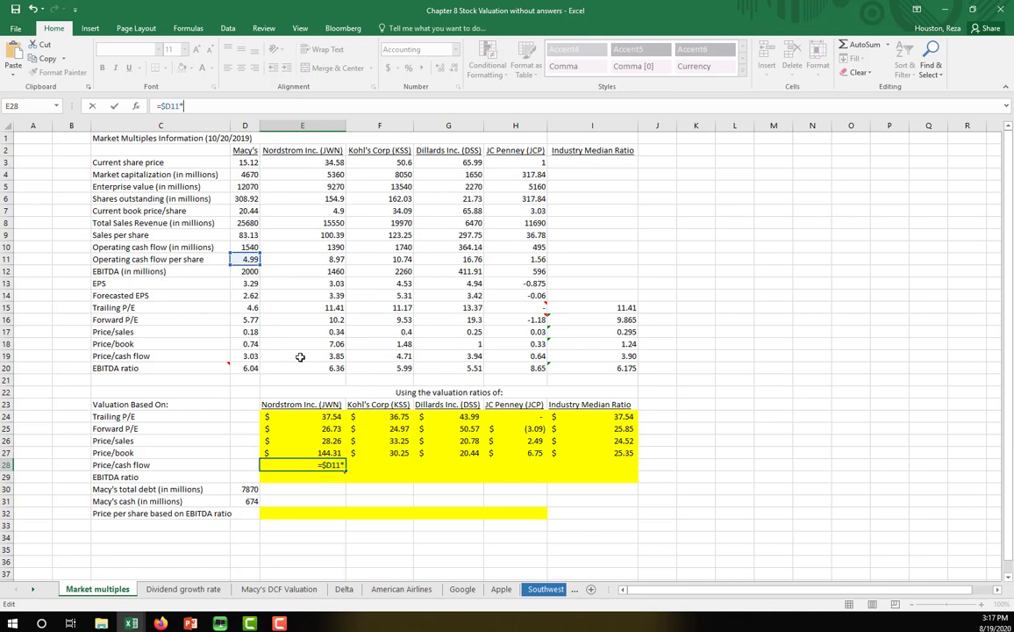
left_click(303, 355)
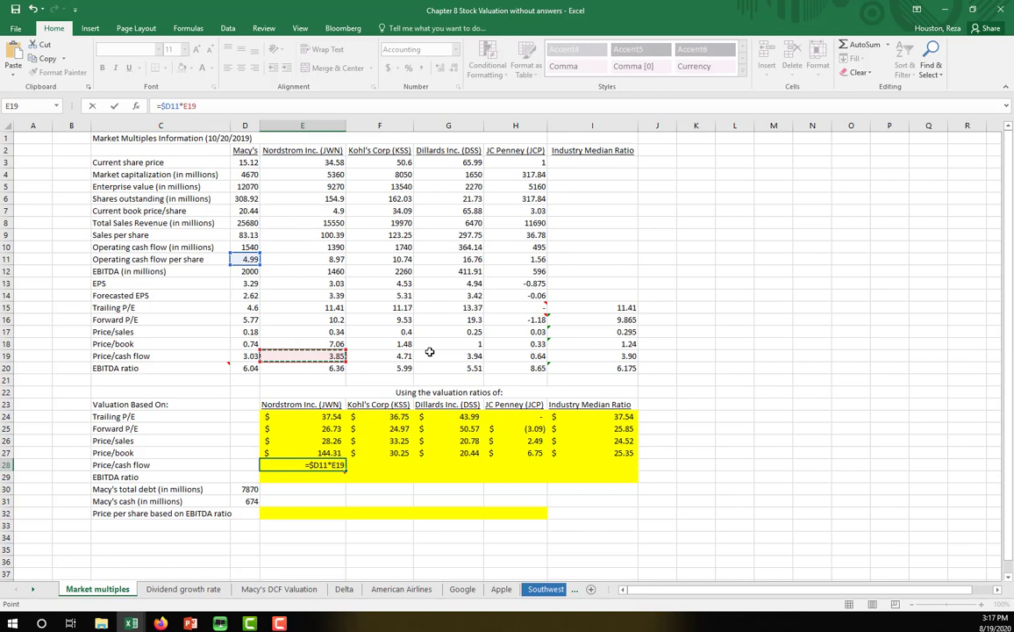
key("Return")
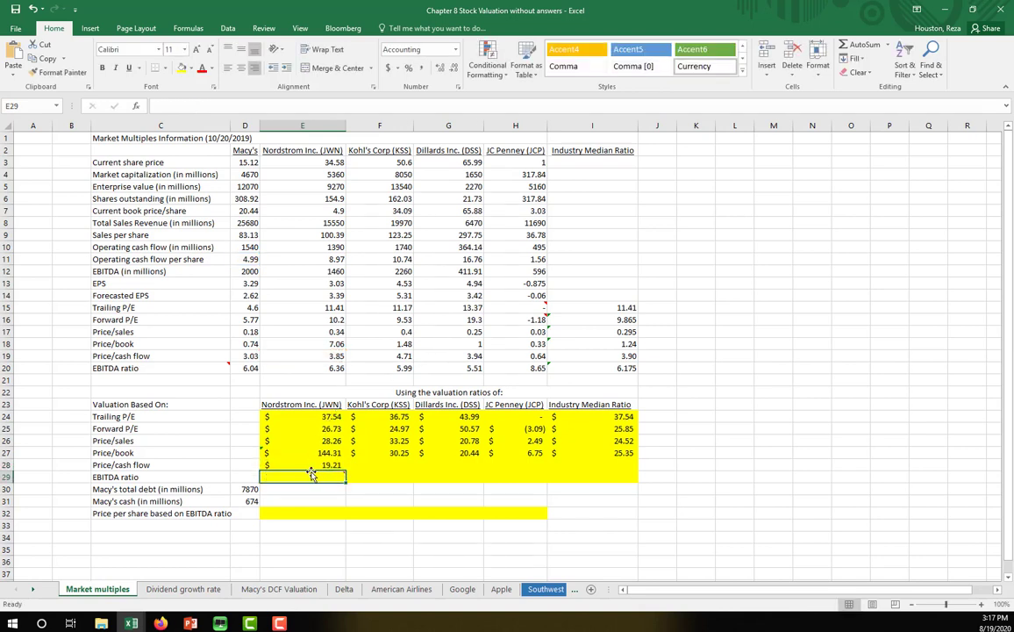
left_click(342, 467)
left_click_drag(345, 470, 625, 469)
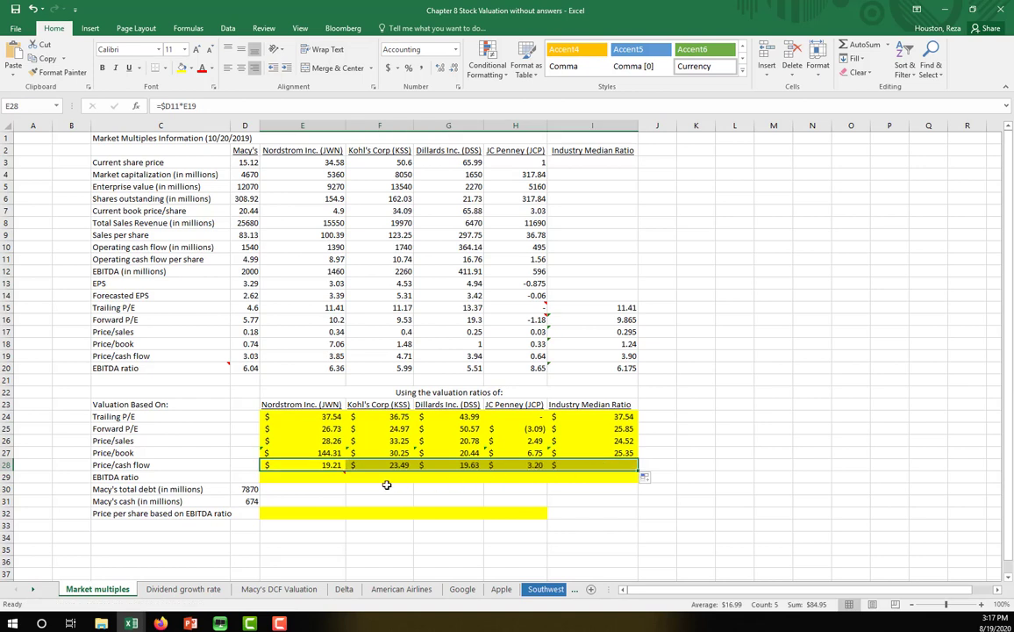
Step: Calculate Macy's enterprise value from Nordstrom's EBITDA ratio in E29 with =$D12*E20 and copy the formula across through I29
left_click(296, 478)
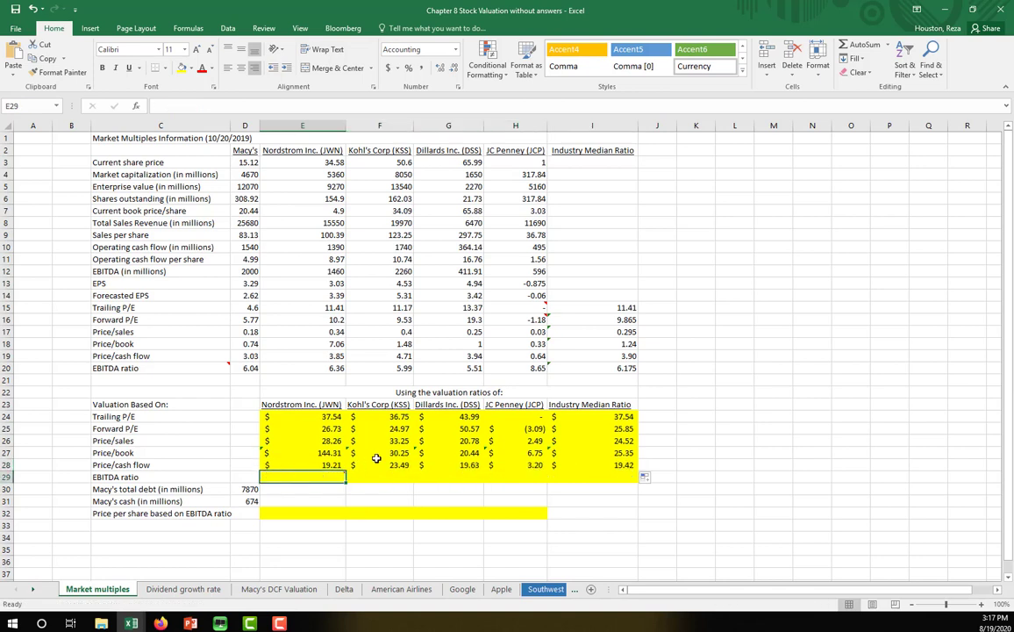
type("=")
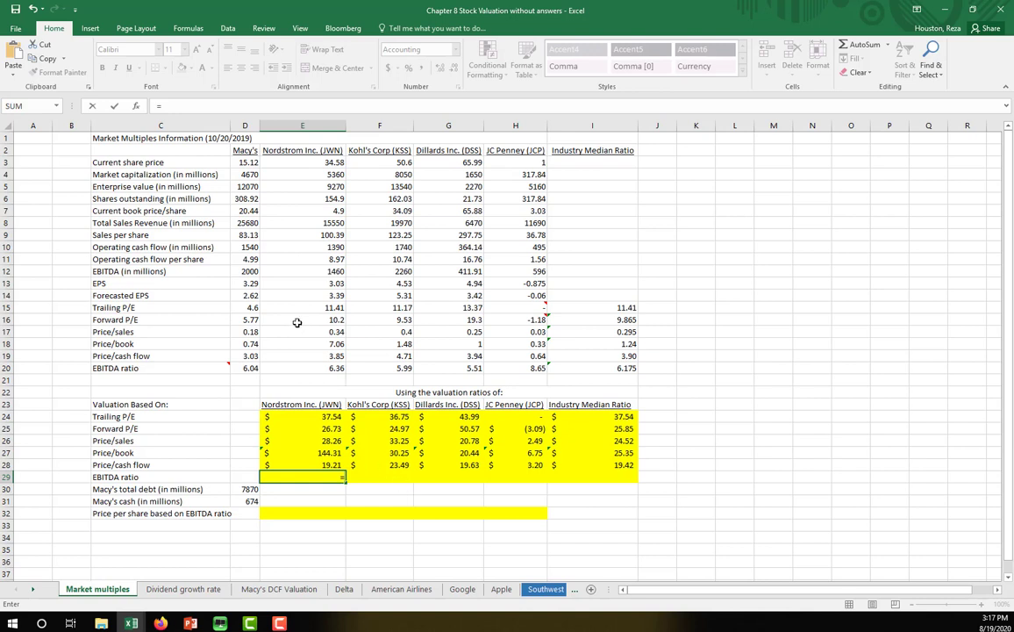
left_click(237, 272)
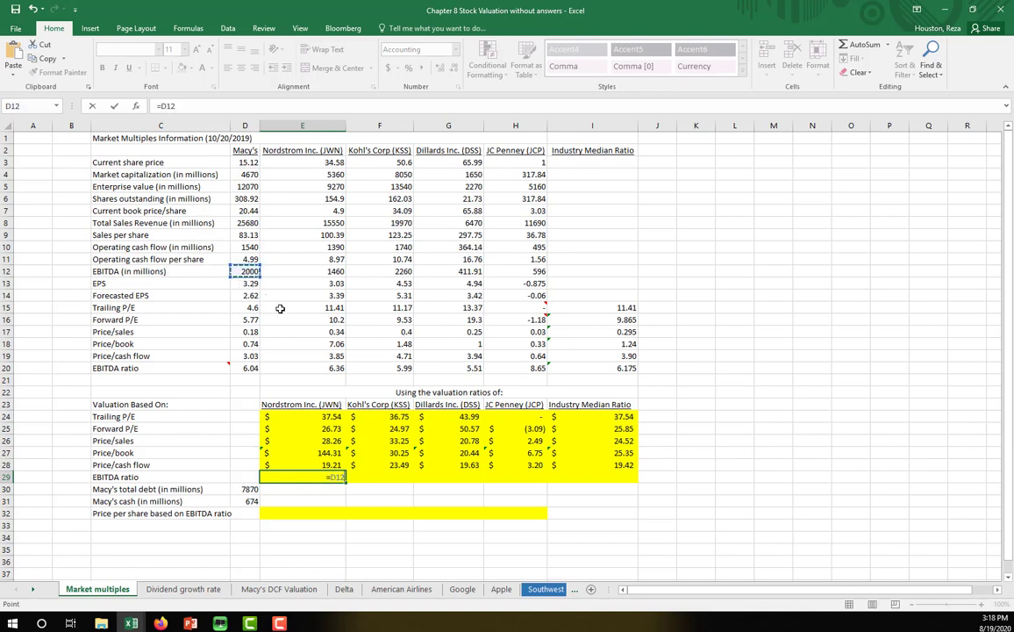
left_click(333, 478)
key("F4")
key("F4")
key("F4")
type("*")
left_click(291, 368)
key("Return")
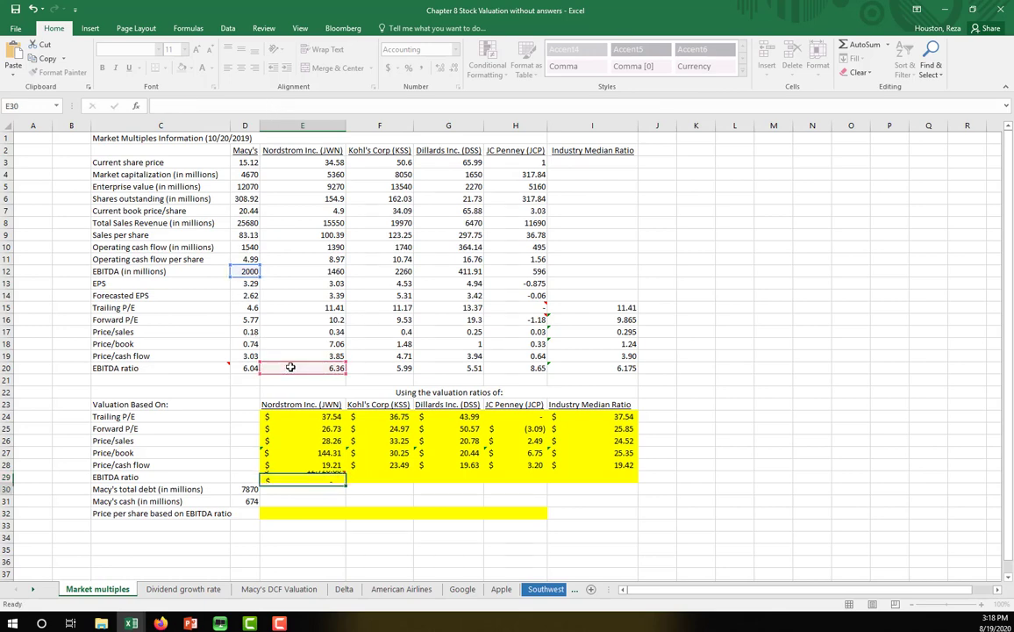
left_click(307, 476)
left_click_drag(346, 481, 624, 480)
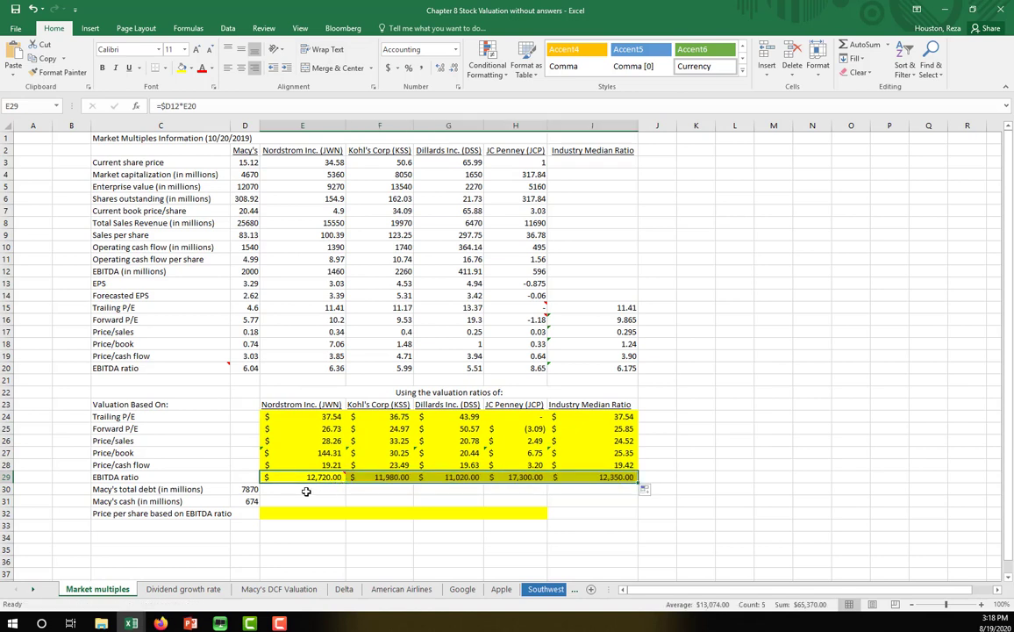
Step: Compare the per-share valuations in E24:I28 with the EBITDA-based values in E29:I29, and read the note on E29
left_click_drag(317, 416, 624, 463)
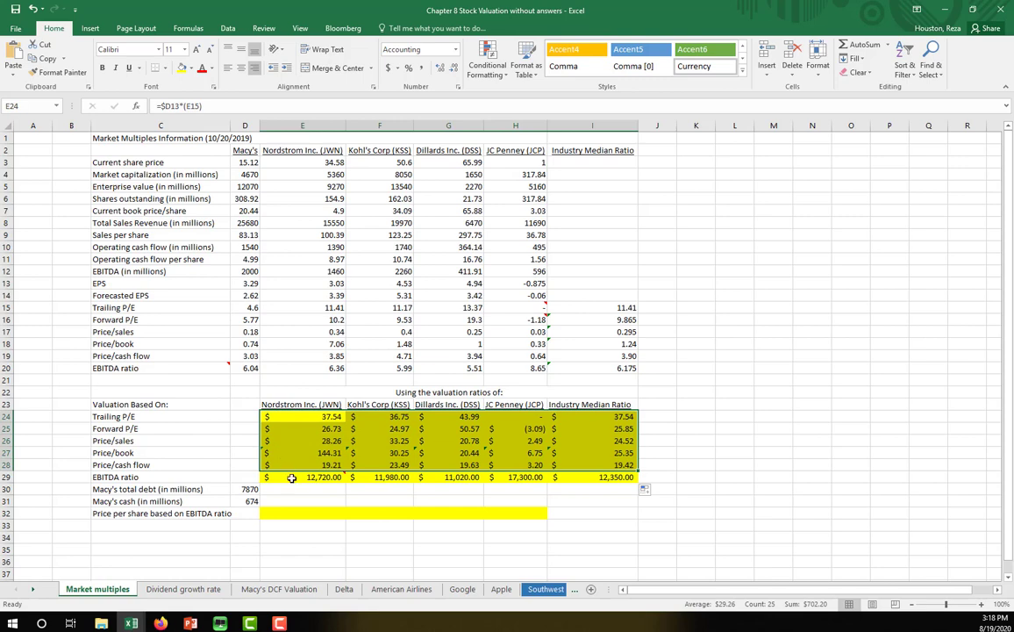
left_click_drag(294, 465, 430, 452)
left_click_drag(308, 447, 580, 417)
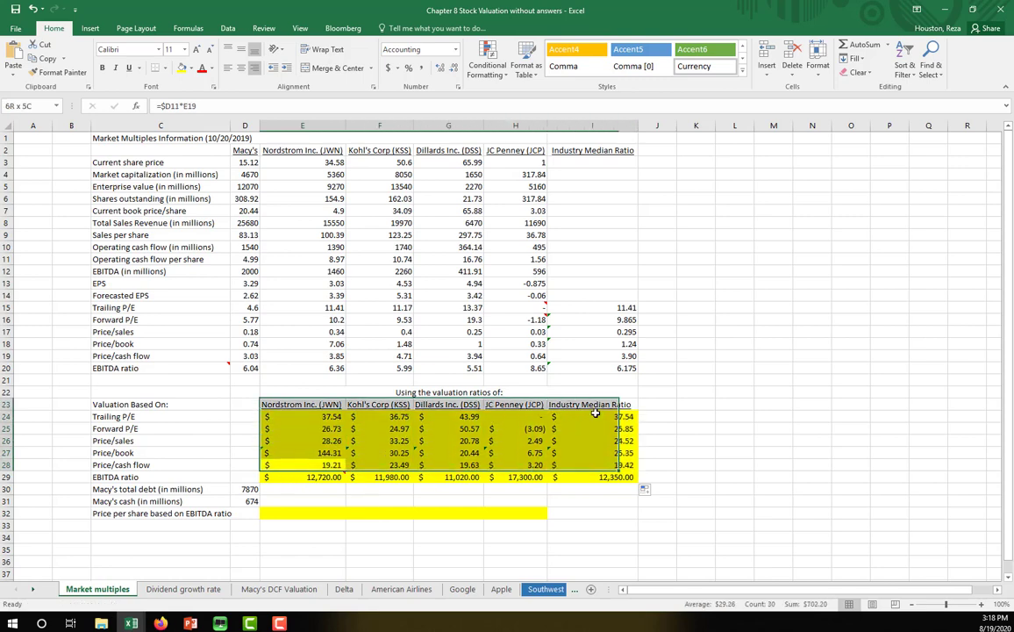
left_click(196, 476)
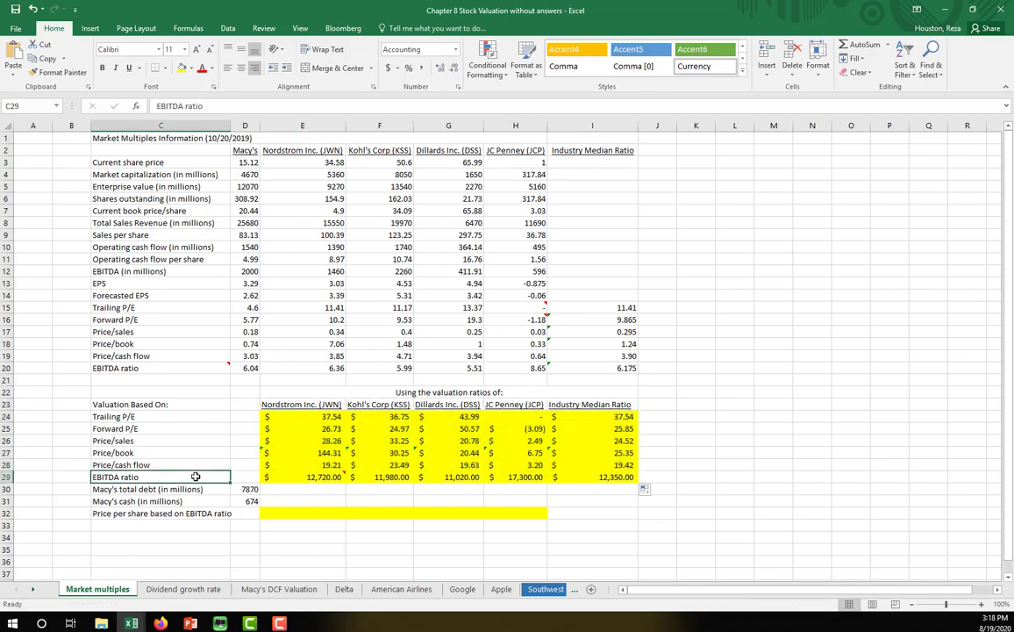
left_click(296, 478)
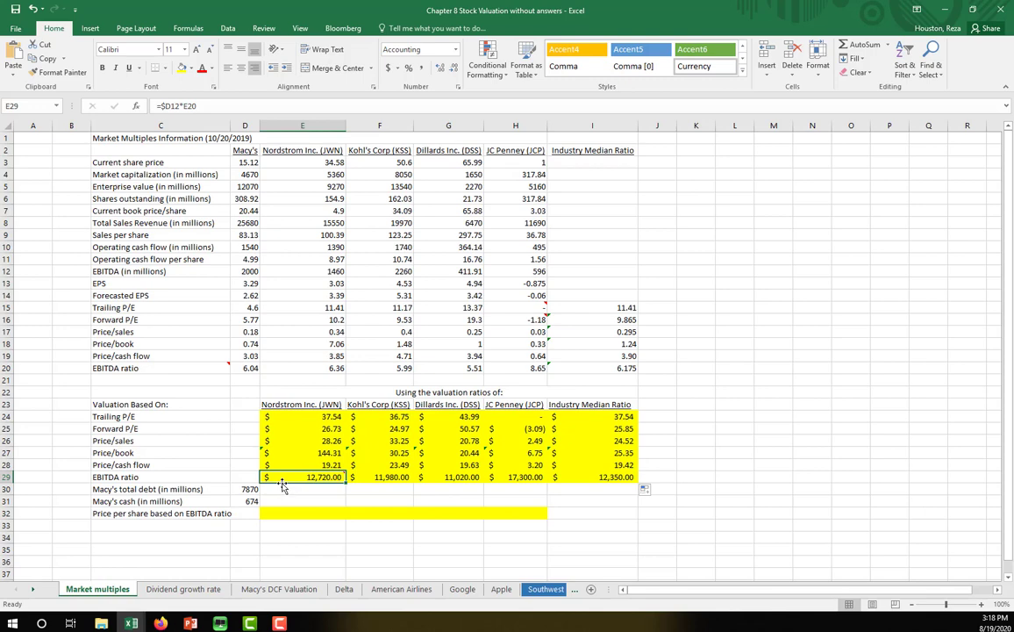
mouse_move(315, 477)
left_click_drag(294, 478, 586, 476)
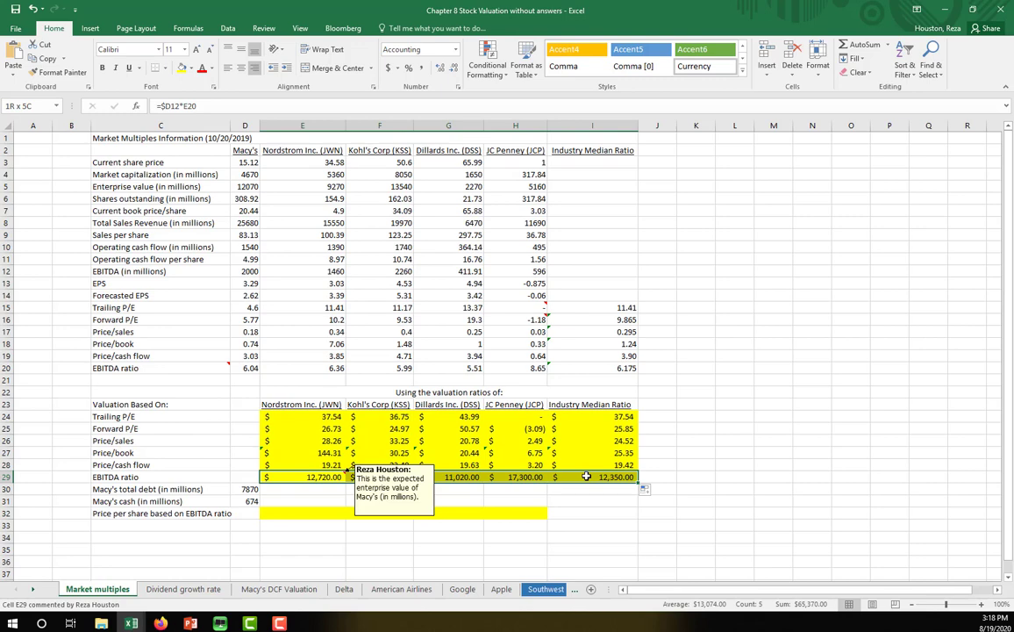
Step: Calculate Macy's price per share from Nordstrom's EBITDA-based enterprise value in E32 by entering =(E29-D30+D31)/D6
left_click(270, 513)
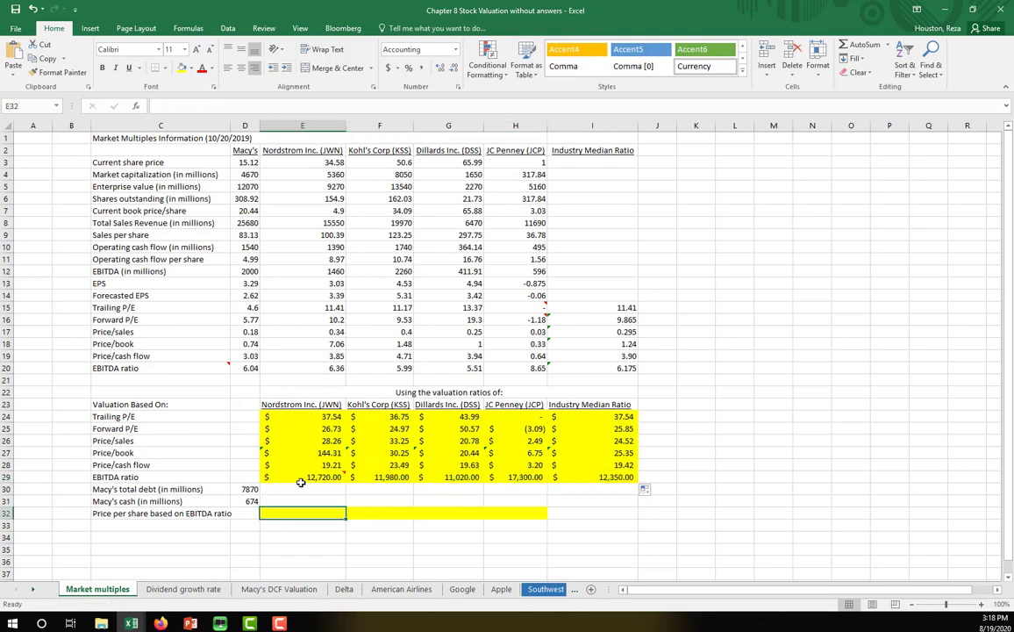
left_click(294, 477)
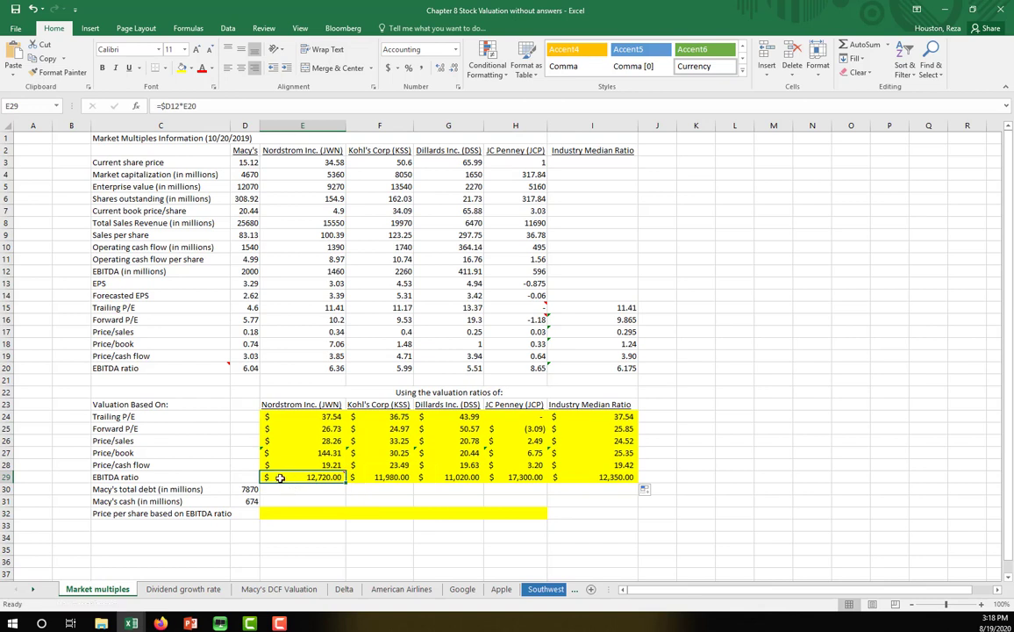
mouse_move(280, 478)
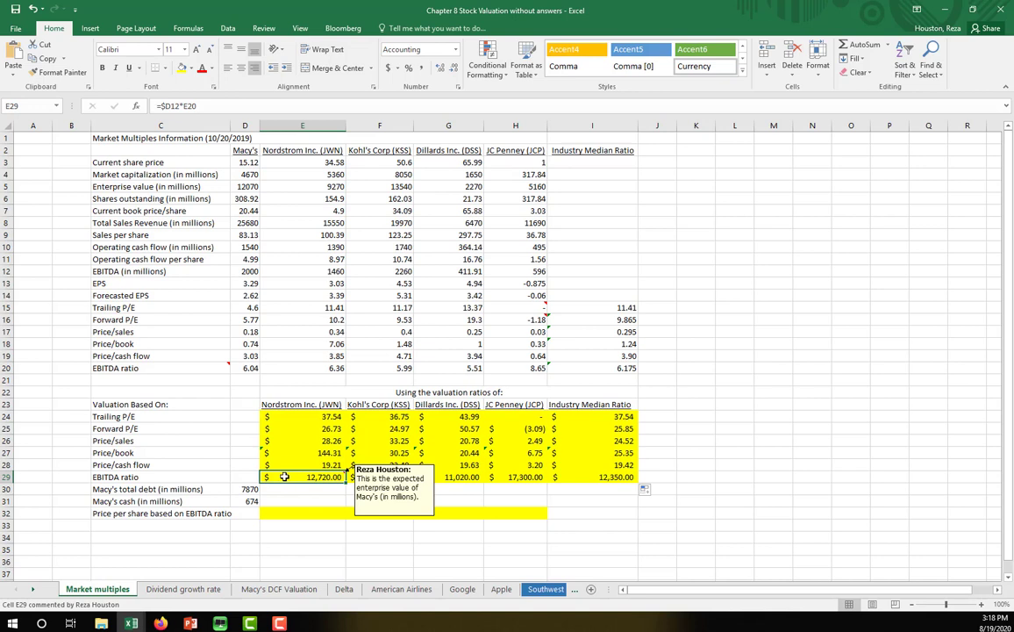
left_click(239, 500)
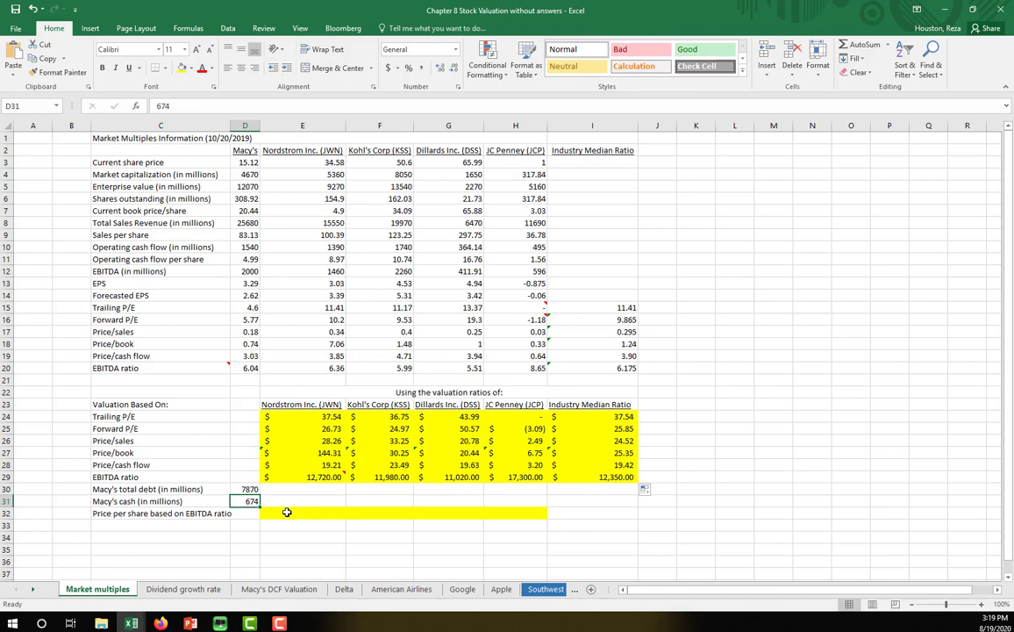
left_click(288, 511)
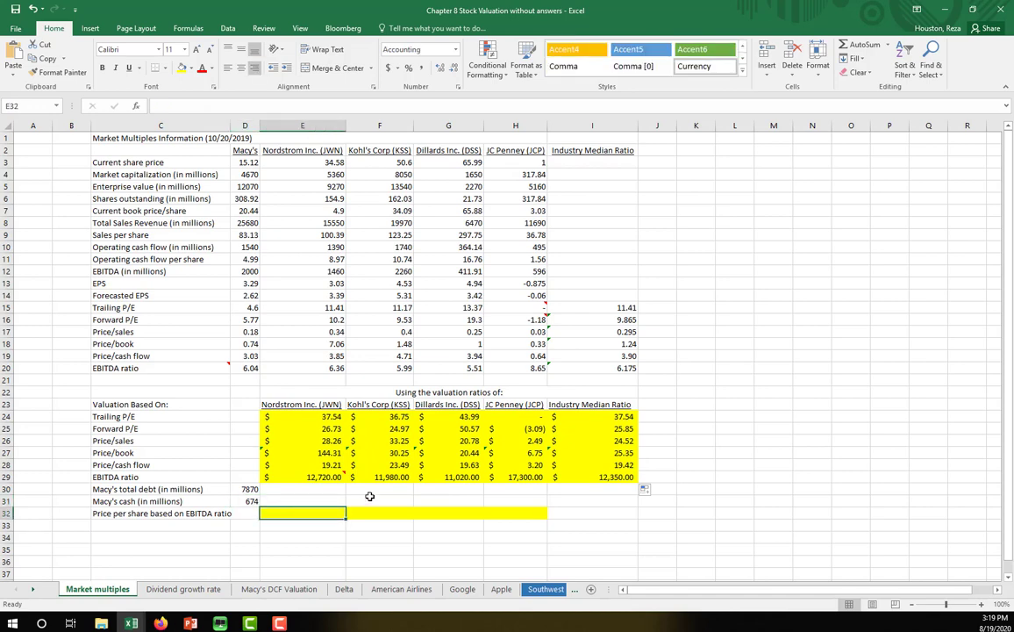
type("=(")
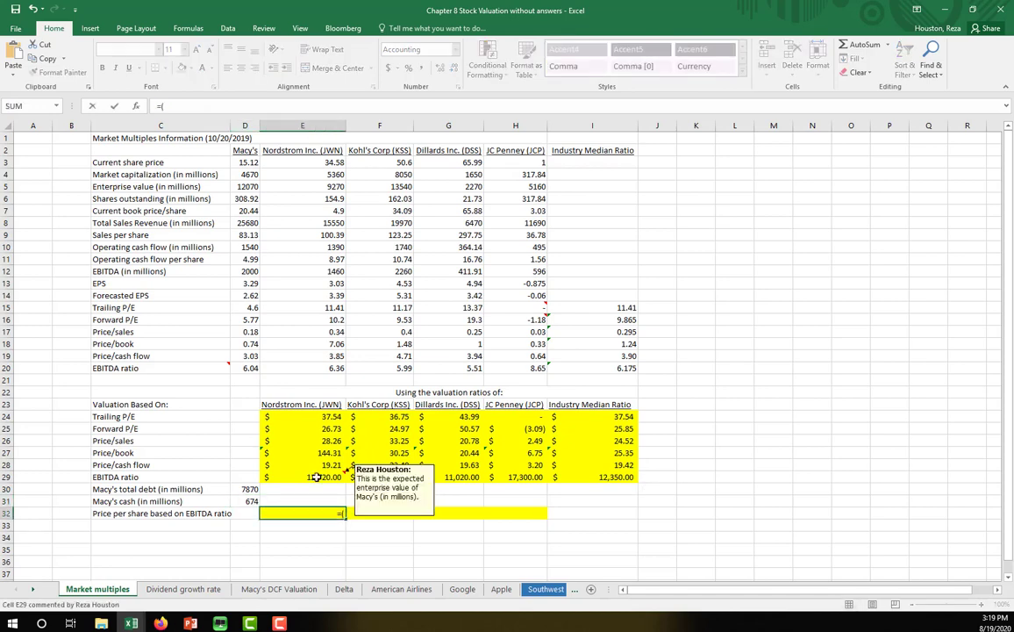
left_click(312, 476)
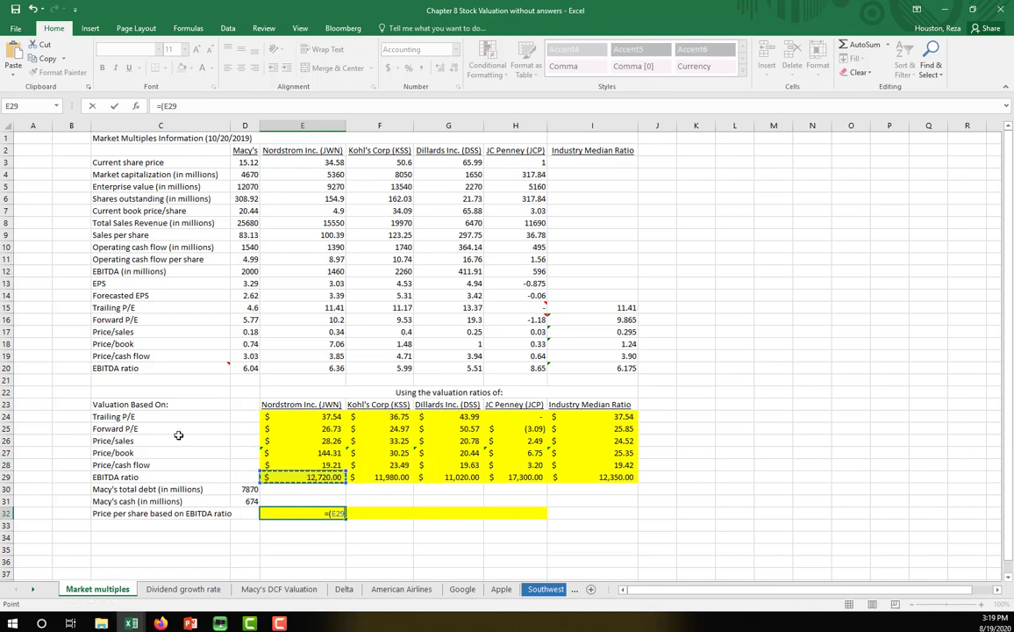
type("-")
left_click(247, 488)
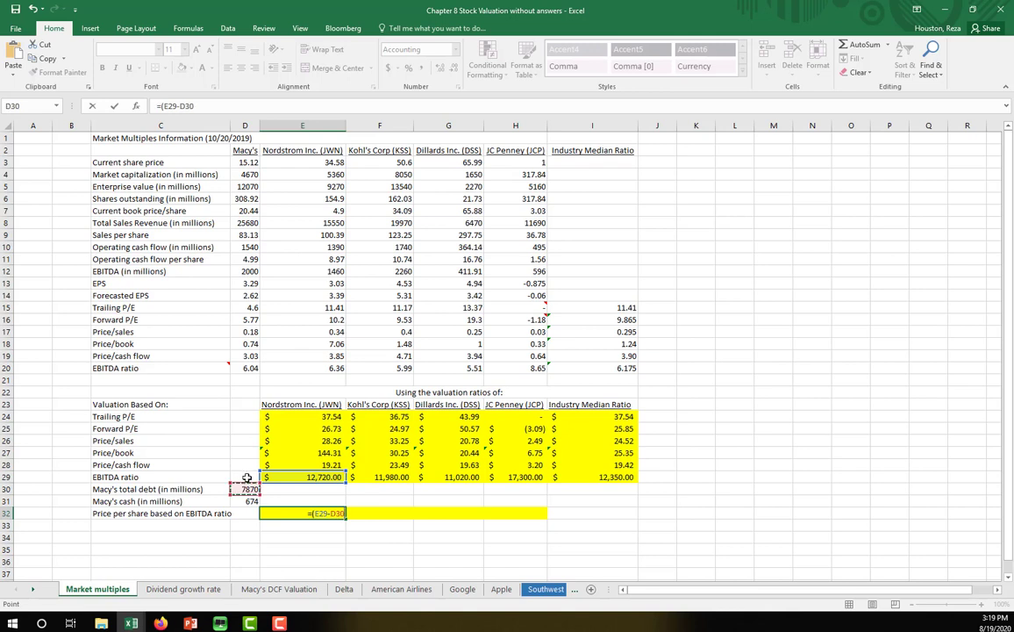
type("+")
left_click(247, 501)
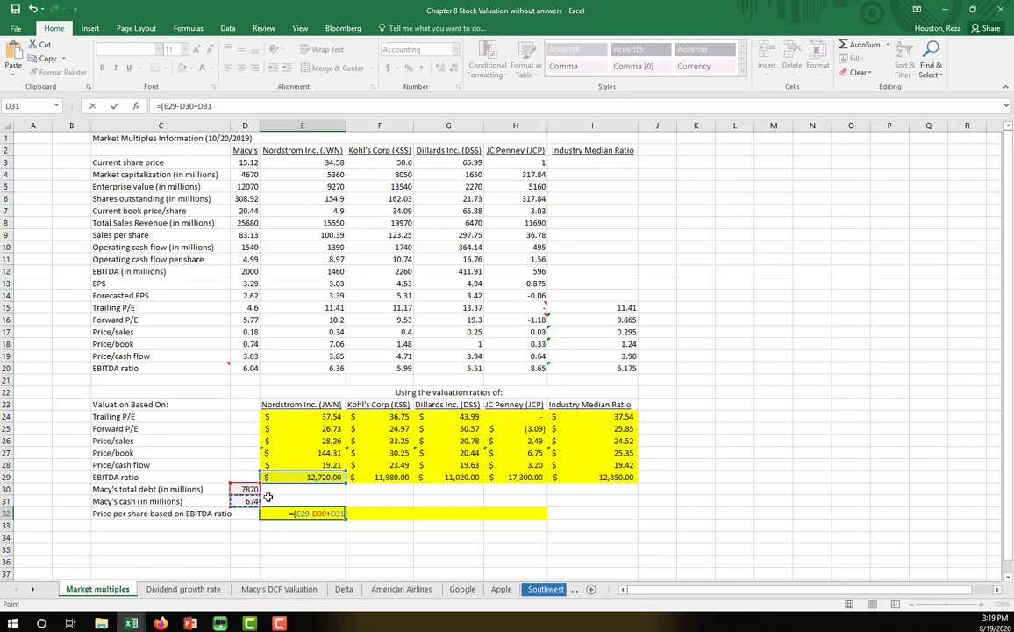
type(")")
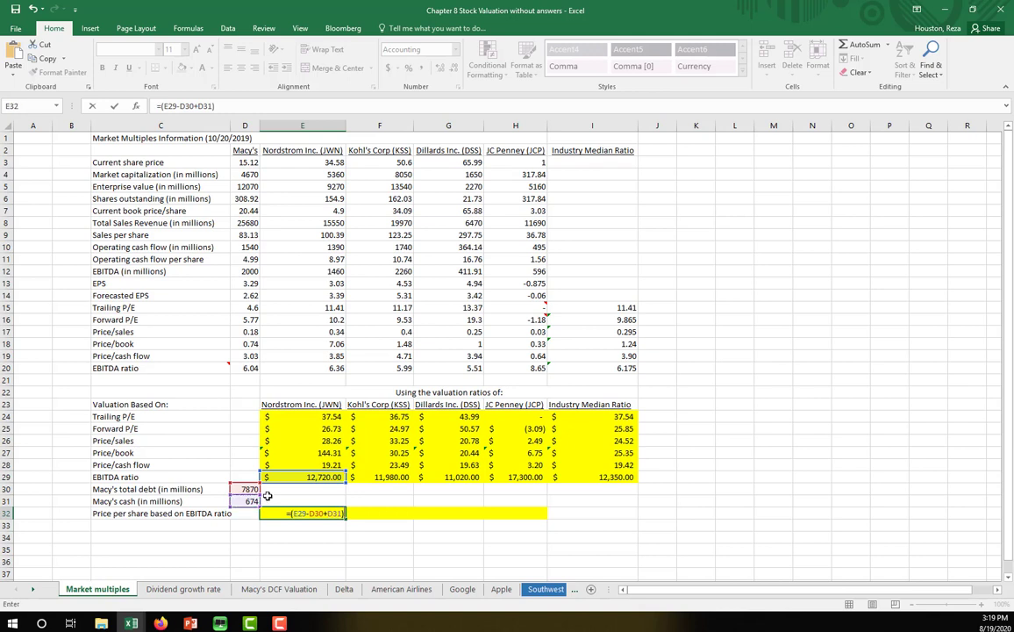
type("/")
left_click(242, 198)
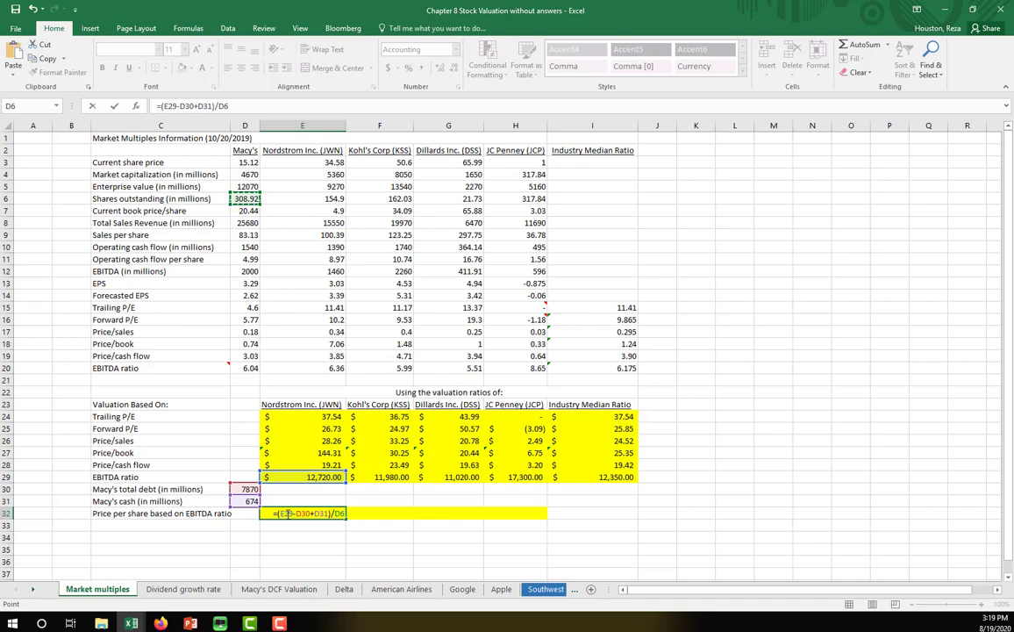
Step: Make the debt, cash and shares references in E32 absolute as =(E29-$D$30+$D$31)/$D$6 and copy the formula across through H32
left_click(297, 513)
type("$")
left_click(306, 513)
type("$")
left_click(323, 513)
key("F4")
left_click(339, 513)
type("$D$")
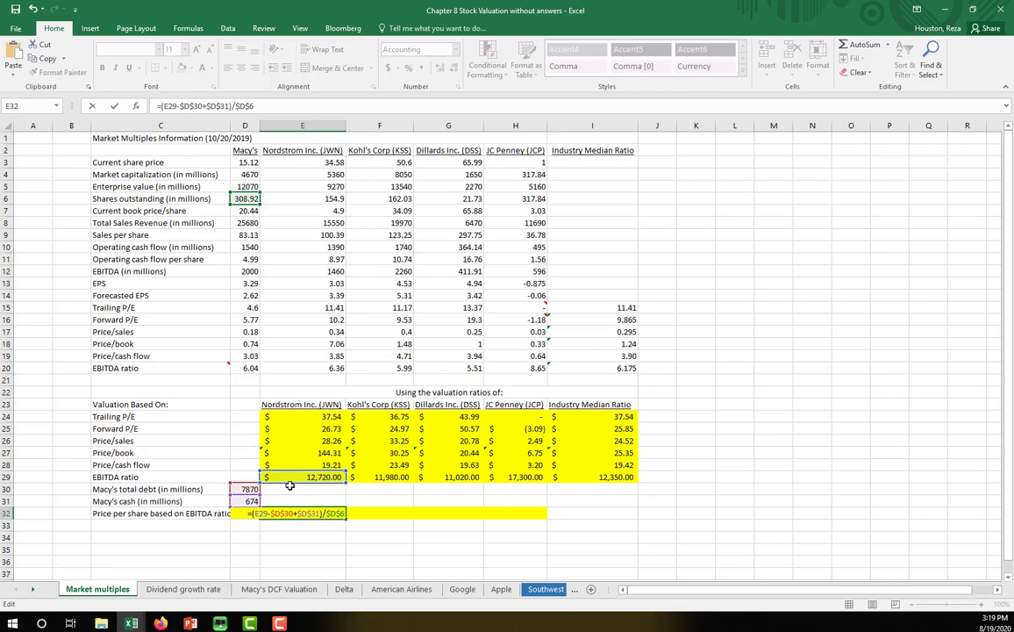
key("Return")
left_click(334, 515)
left_click_drag(345, 519, 520, 525)
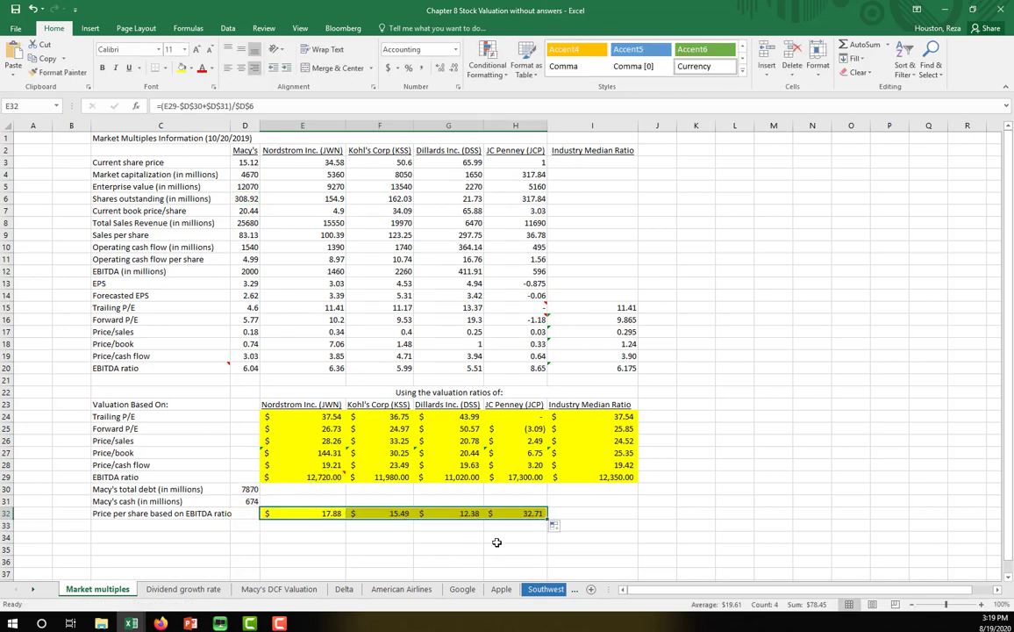
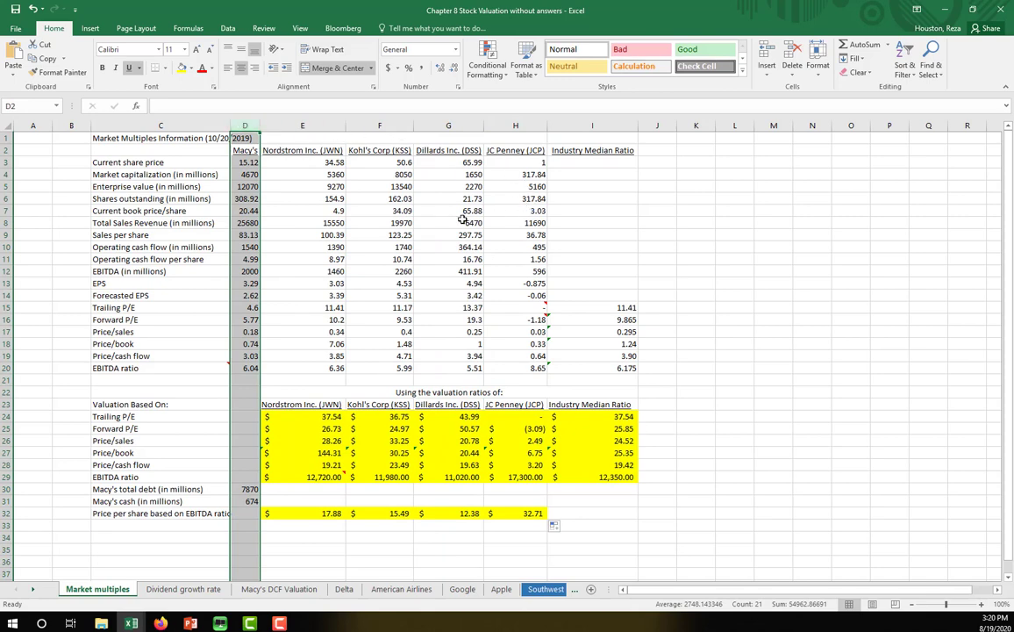
Step: Compare the Kohl's, JC Penney, Dillard's and Nordstrom columns to judge which firm is the best comparable for Macy's
left_click(370, 125)
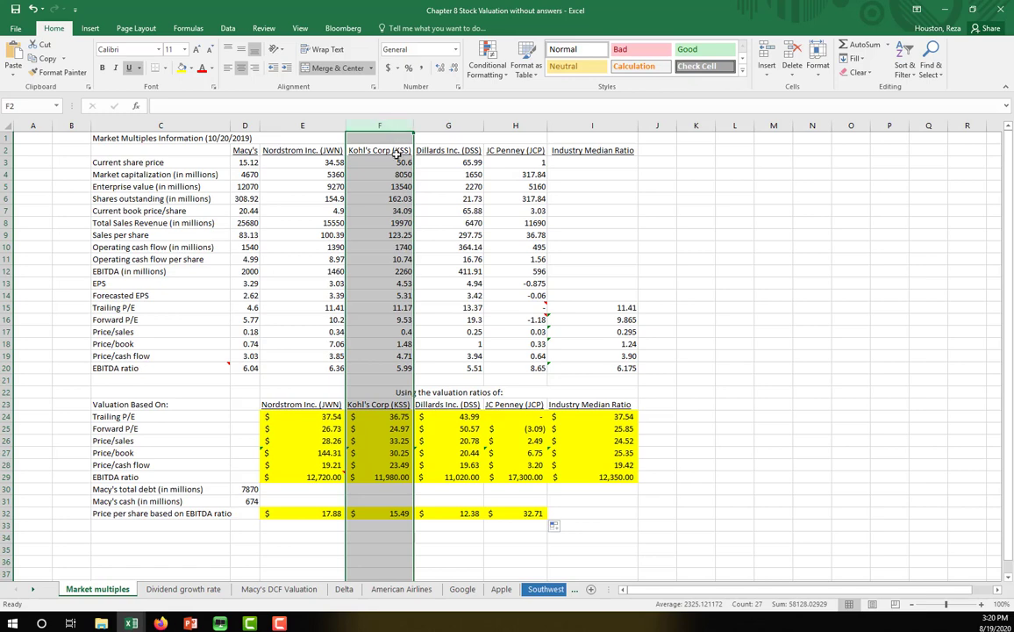
left_click(386, 164)
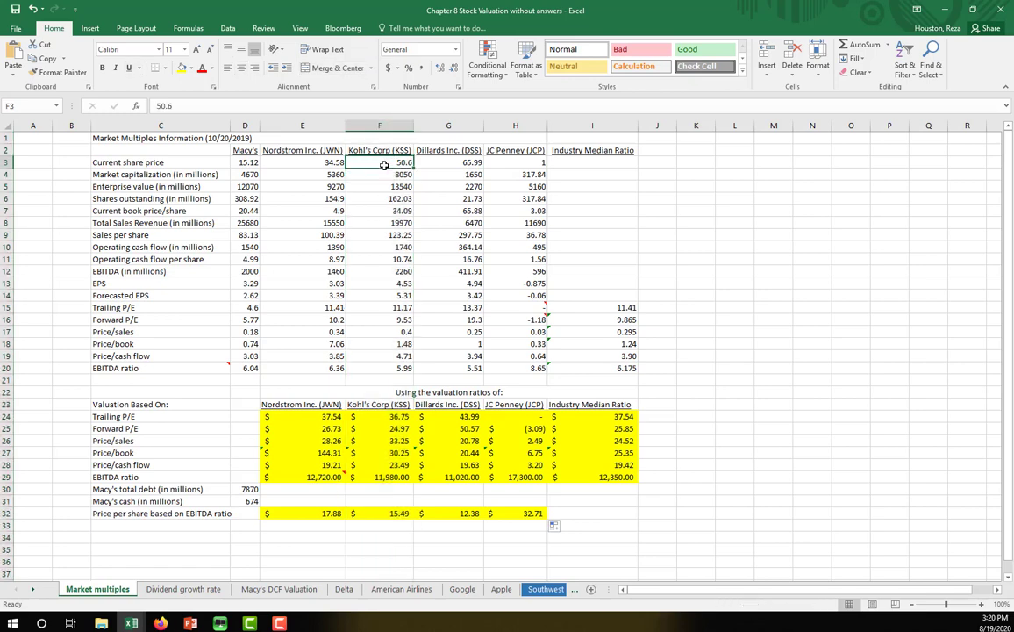
left_click(383, 211)
left_click(527, 223)
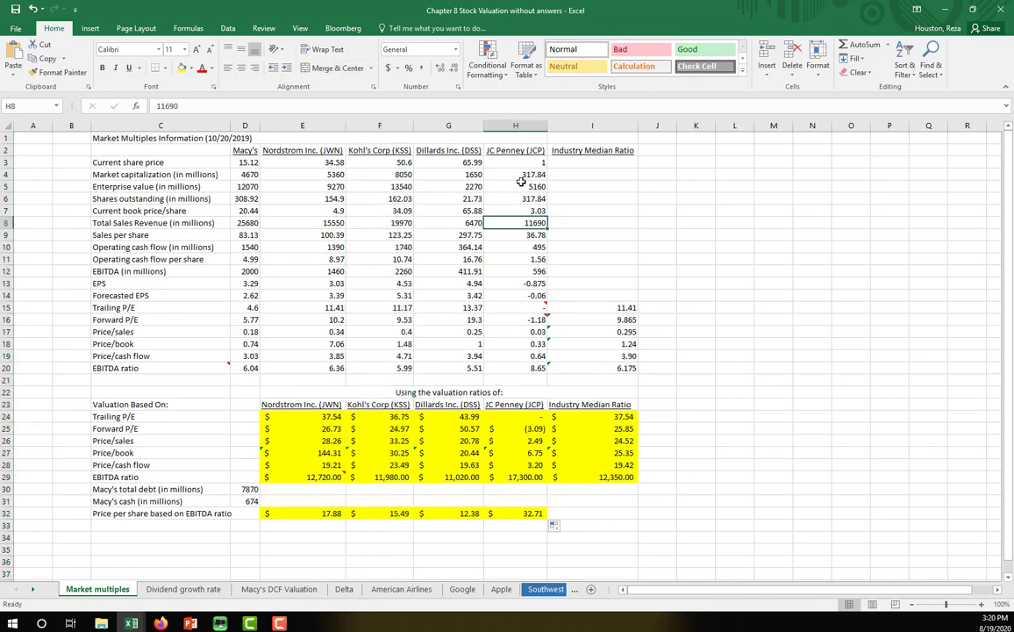
left_click(508, 124)
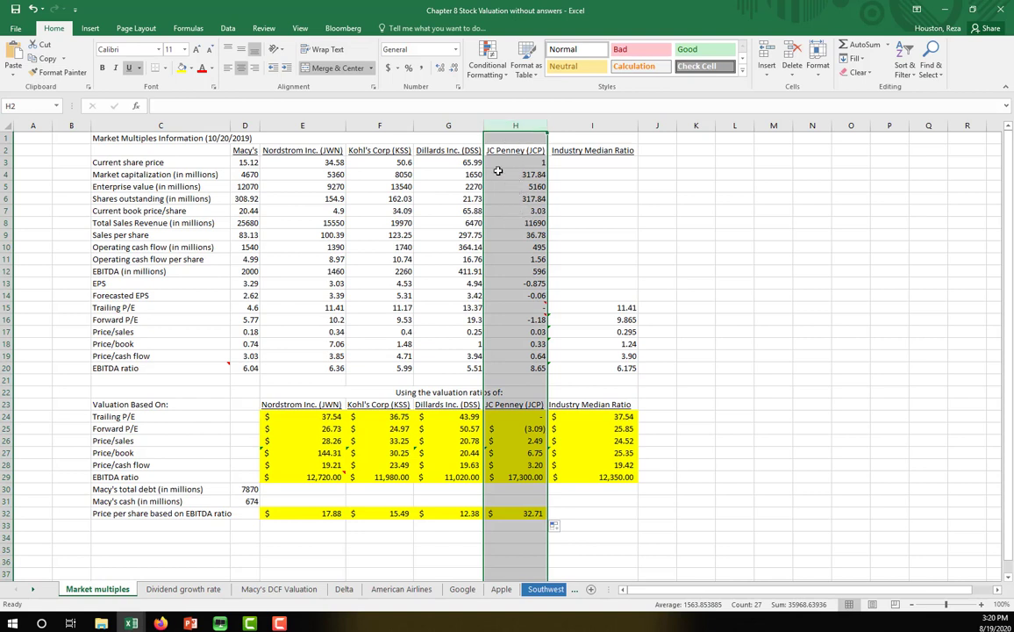
left_click(439, 126)
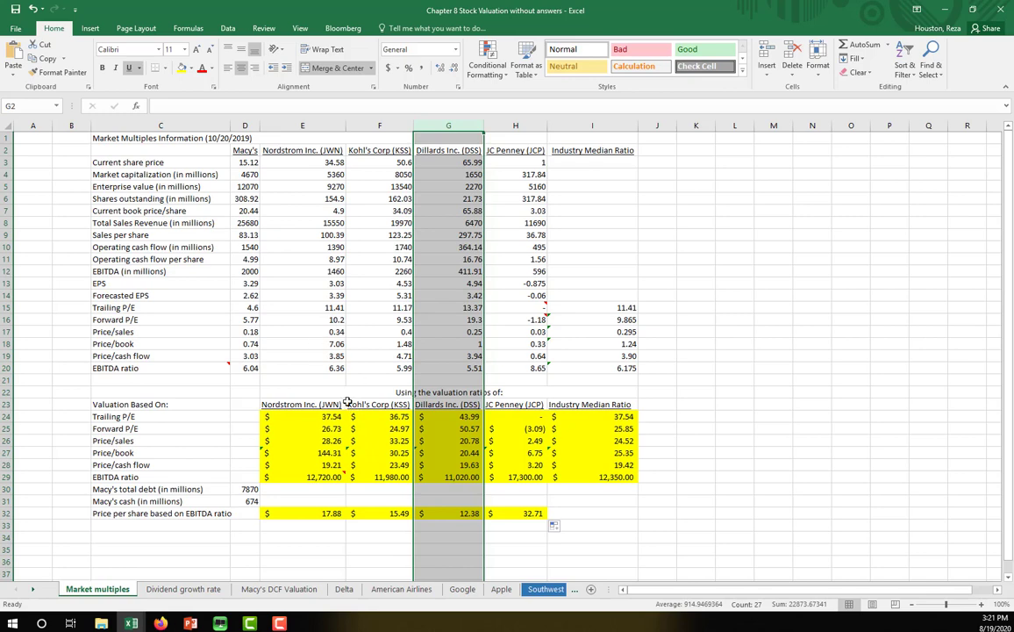
left_click(304, 126)
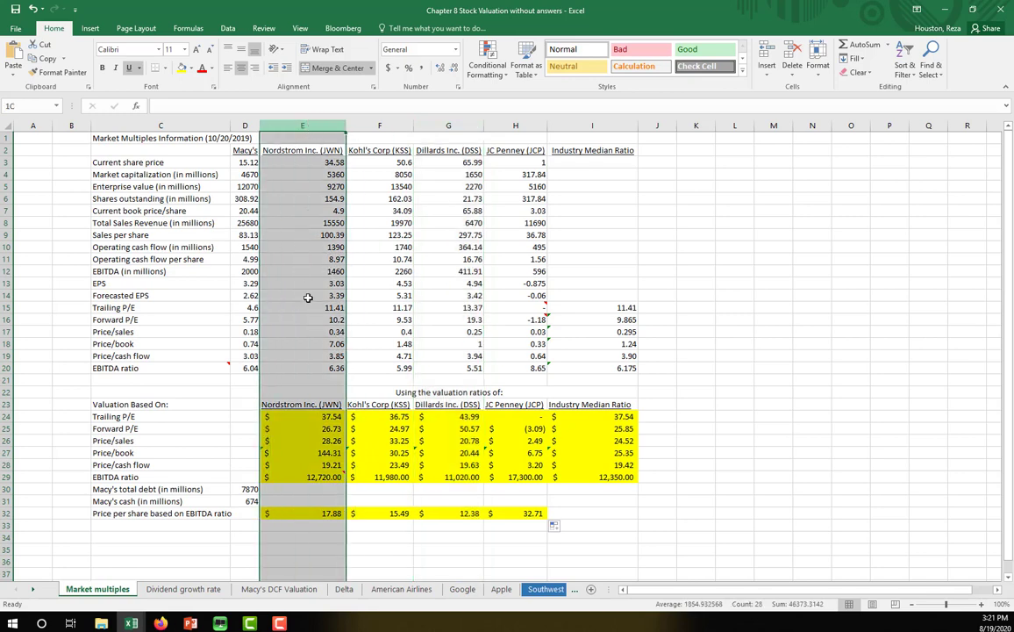
left_click_drag(308, 474, 287, 357)
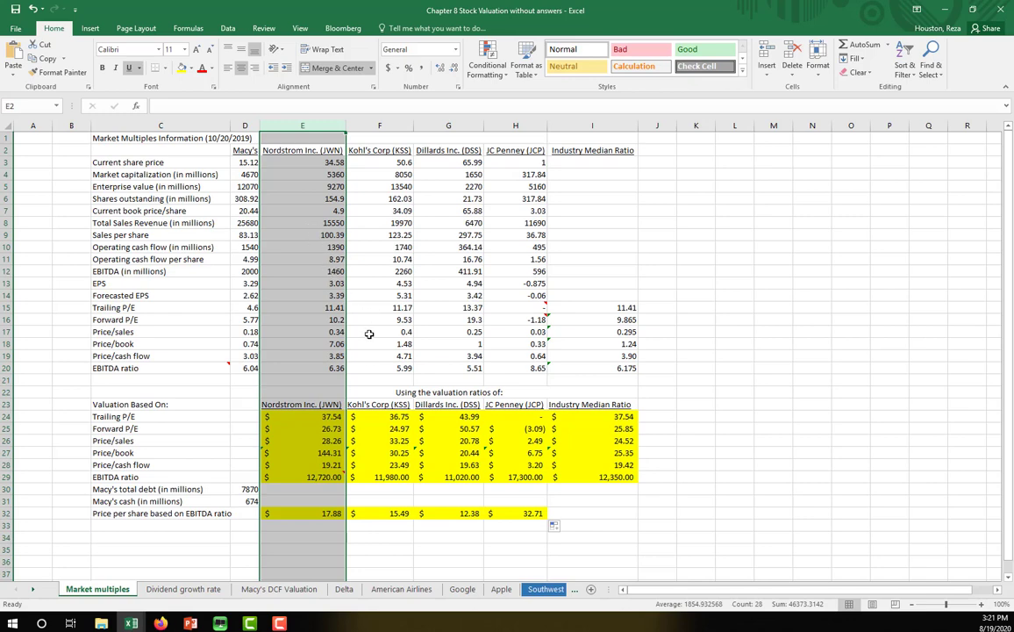
left_click(423, 127)
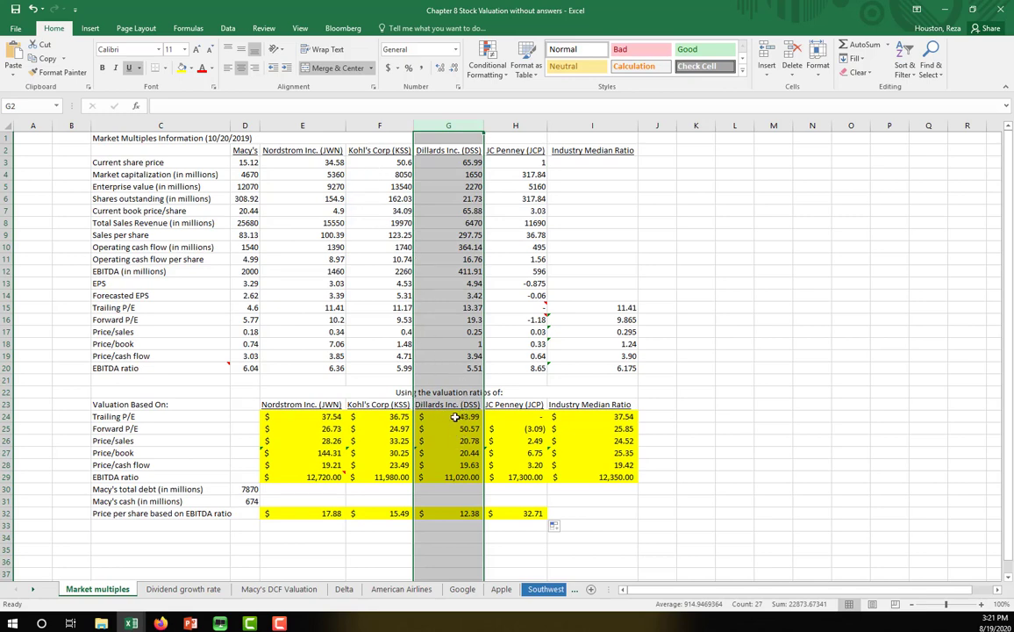
left_click_drag(456, 417, 455, 512)
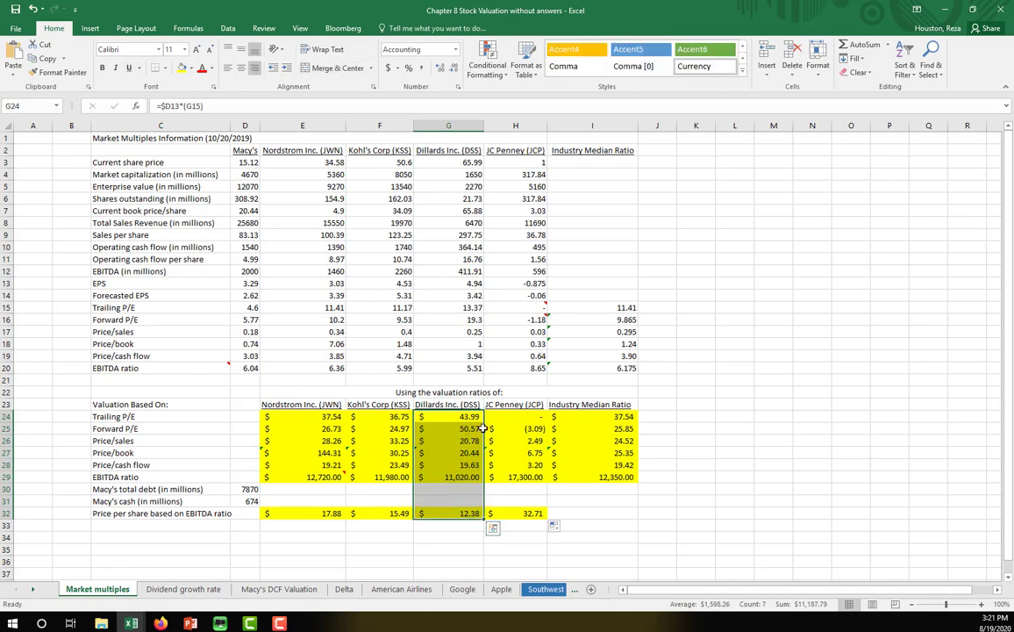
left_click(527, 146)
key("ctrl+space")
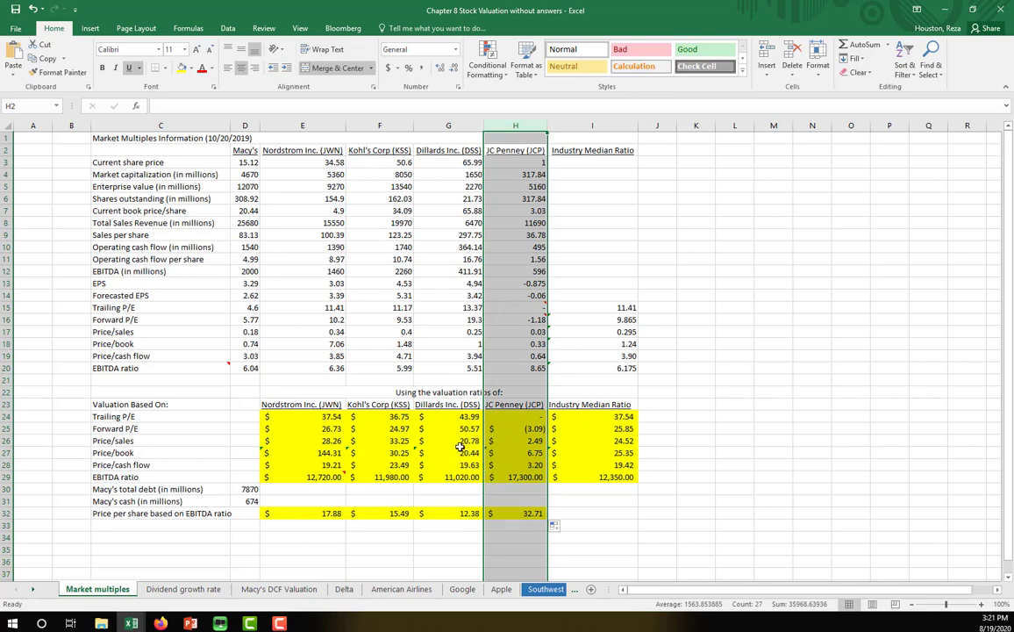
Step: Check Macy's share price in D3 against its quote on Yahoo Finance in Firefox, and return to the Excel workbook
left_click(247, 162)
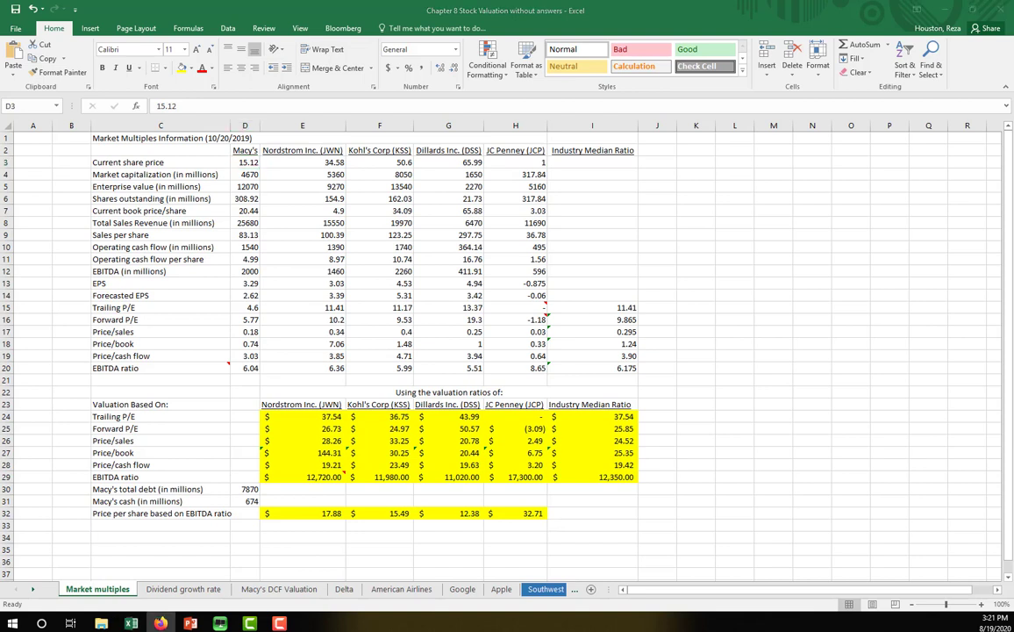
key("alt+Tab")
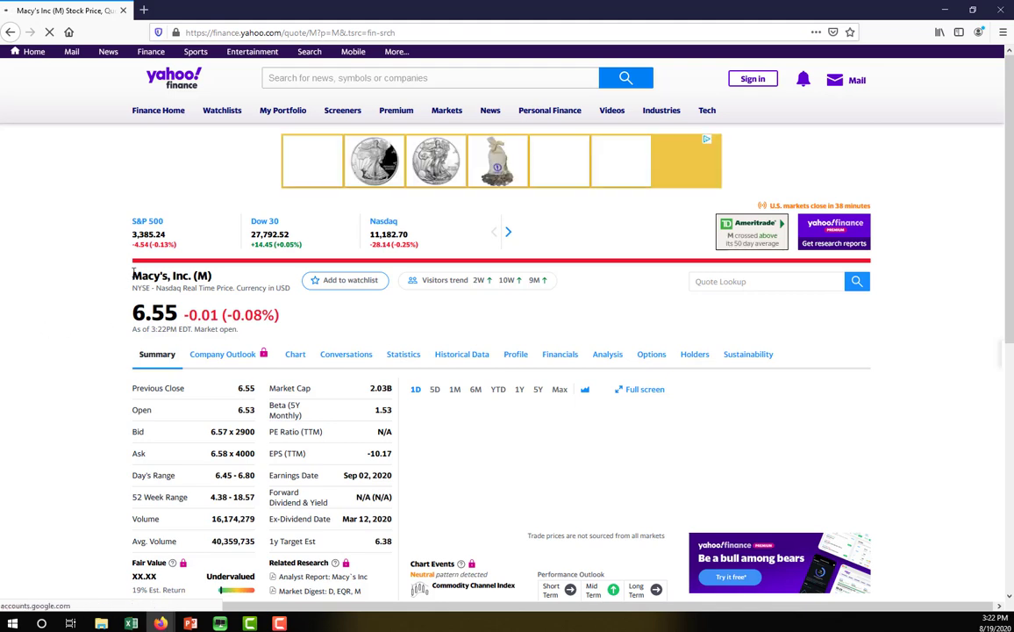
triple_click(171, 275)
left_click_drag(132, 313, 175, 313)
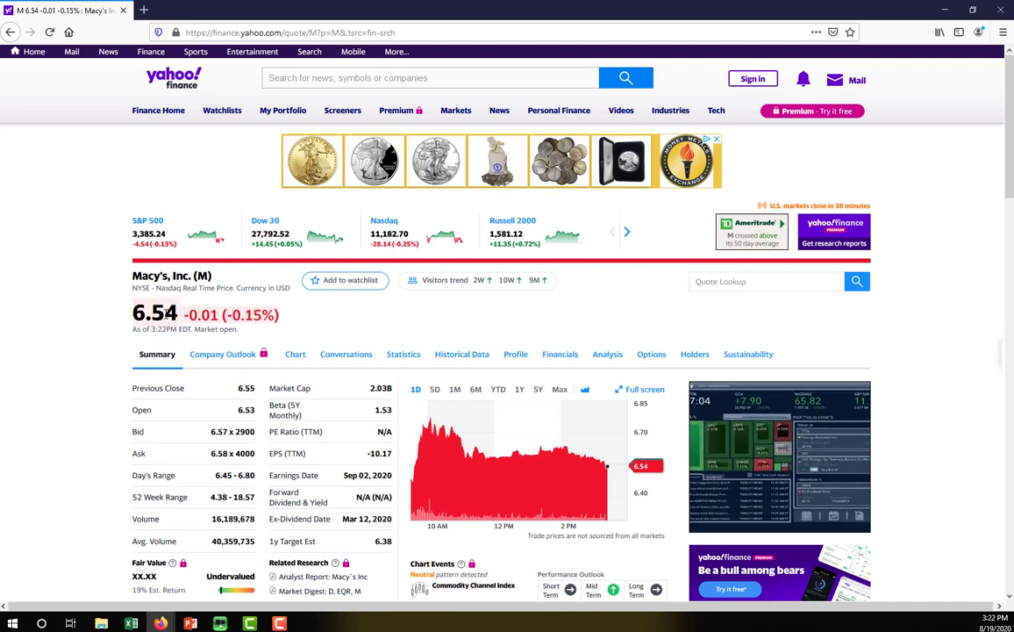
mouse_move(177, 313)
left_mouse_down()
mouse_move(126, 314)
mouse_move(178, 314)
left_mouse_up()
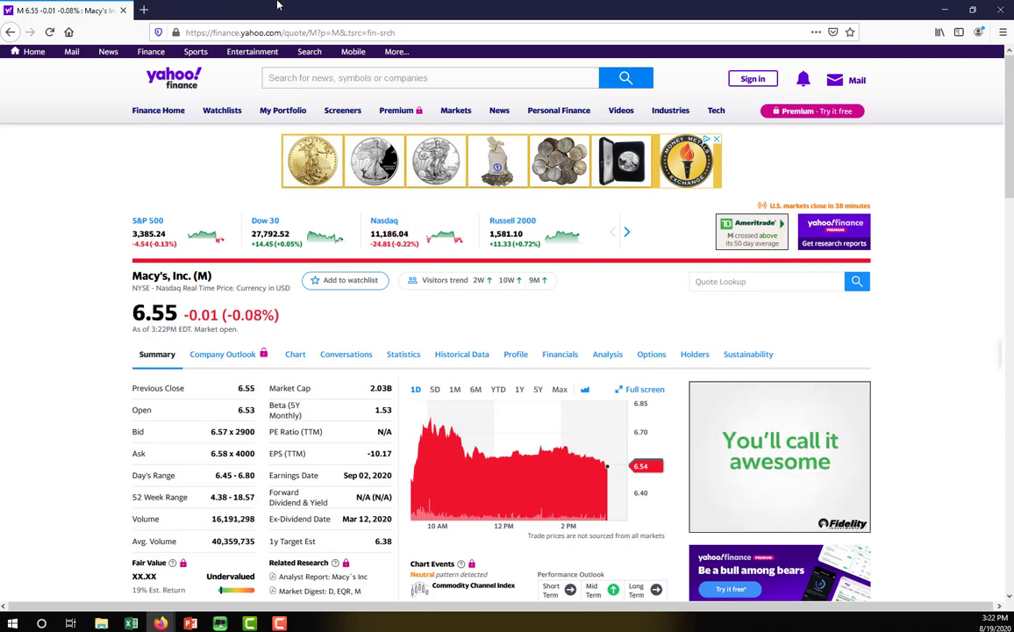
left_click_drag(277, 5, 0, 132)
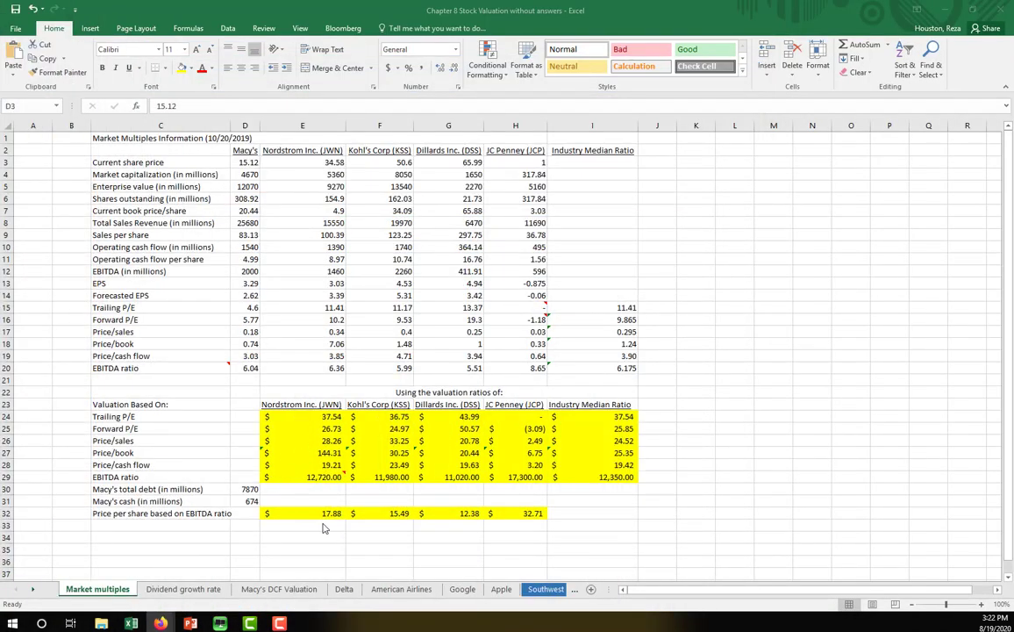
Step: Compare the valuations based on JC Penney's and Dillard's ratios with Macy's share price in D3
left_click(526, 125)
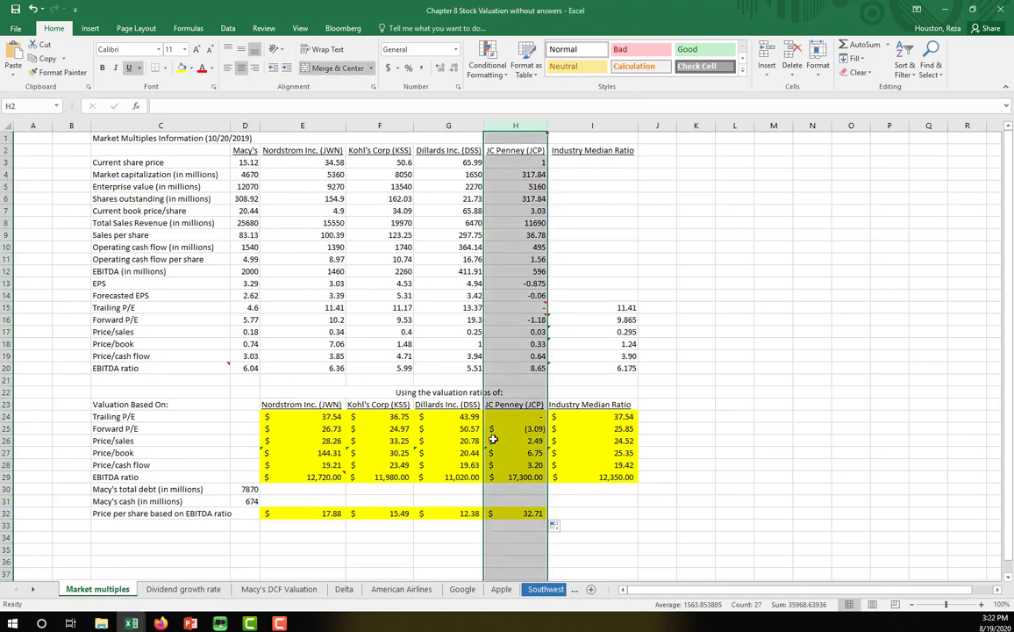
left_click(497, 392)
left_click(516, 405)
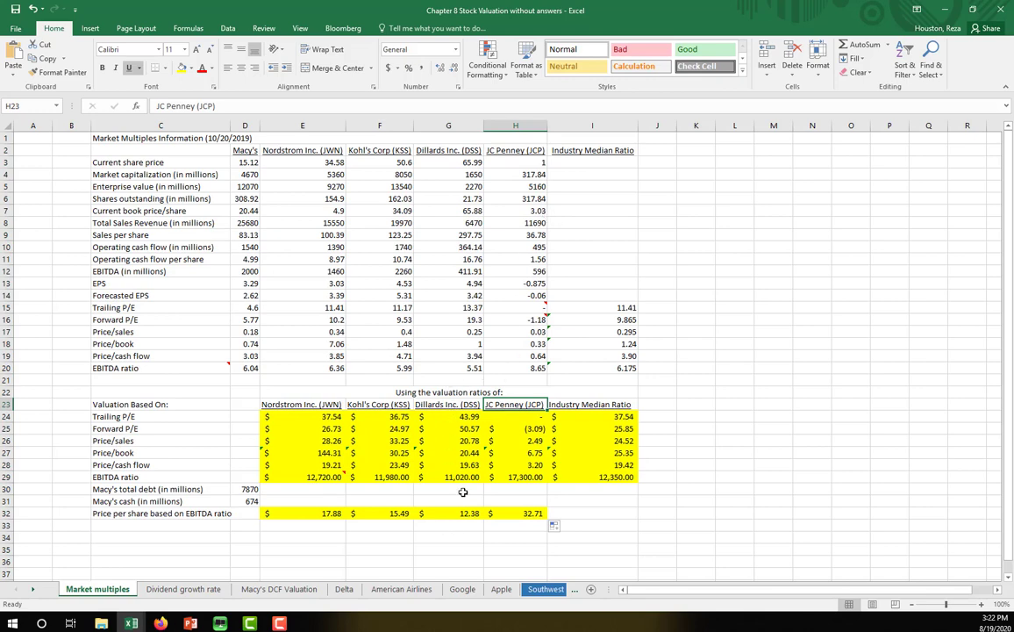
left_click(417, 128)
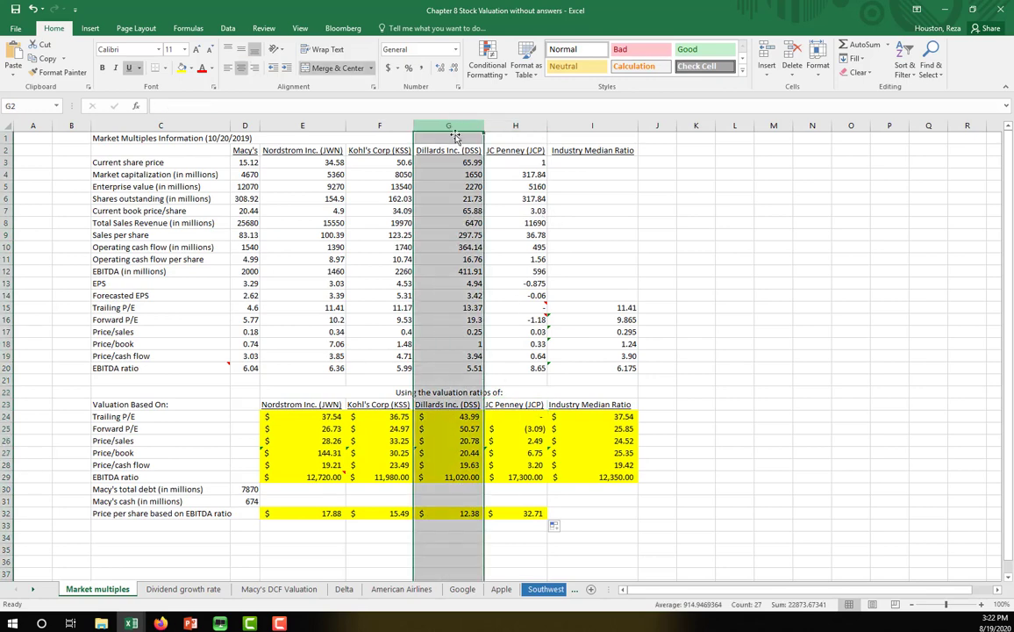
left_click(451, 418)
left_click_drag(446, 438, 450, 431)
left_click(237, 163)
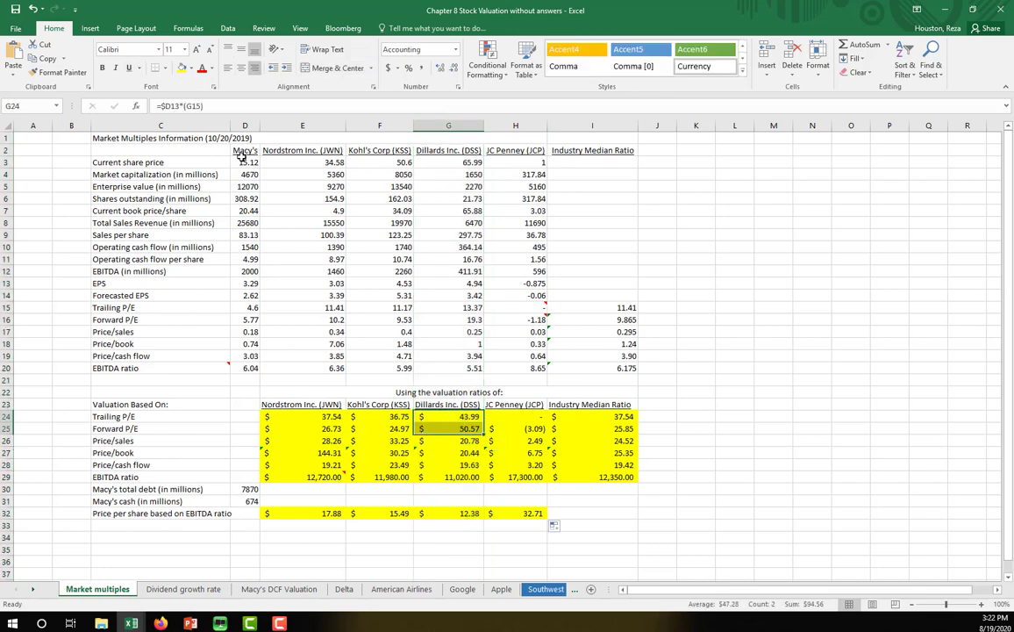
Step: Examine the Dillard's column and the Macy's valuations based on its ratios in G24:G32, including the EBITDA-based value in G29
left_click_drag(450, 418, 448, 468)
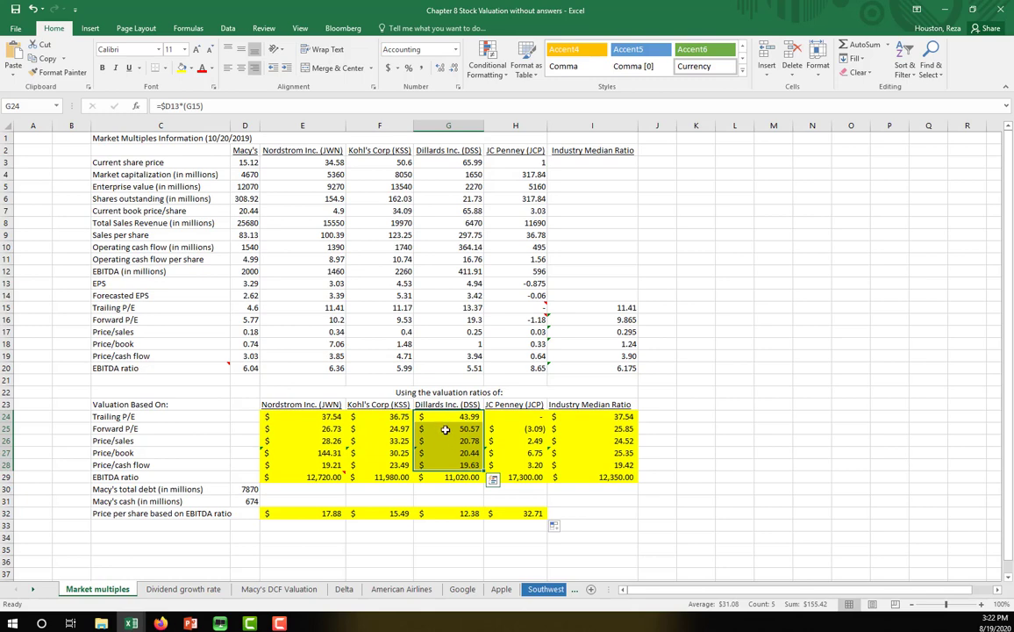
left_click_drag(465, 514, 465, 416)
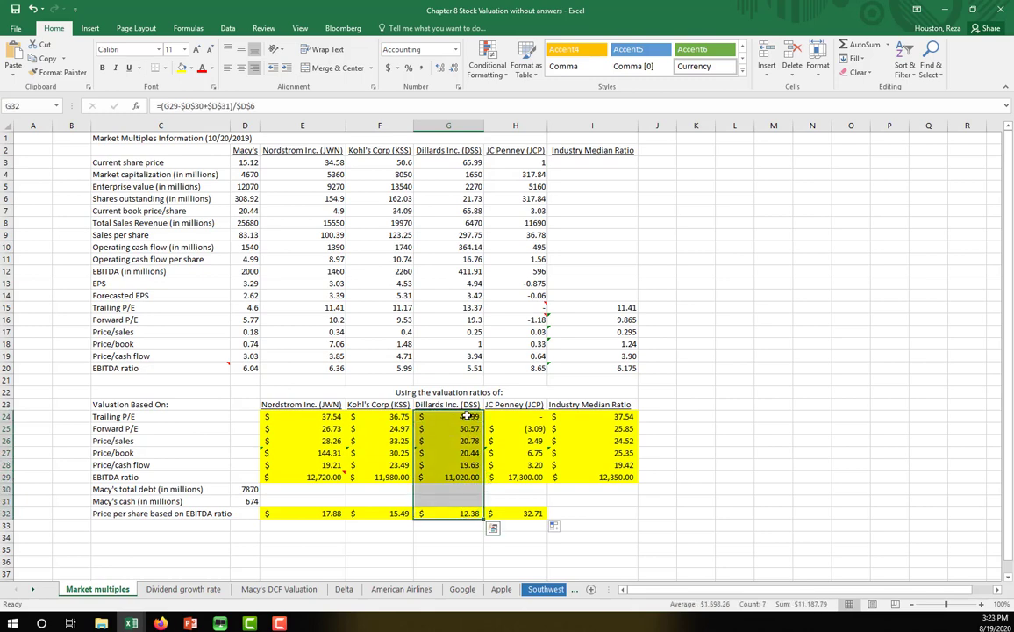
left_click(462, 126)
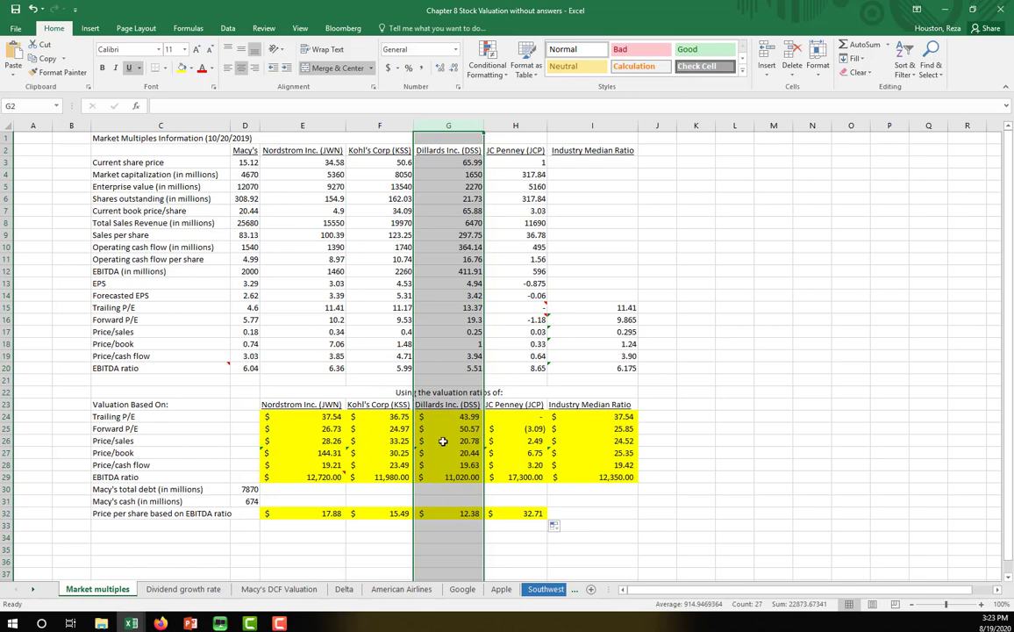
left_click(449, 416)
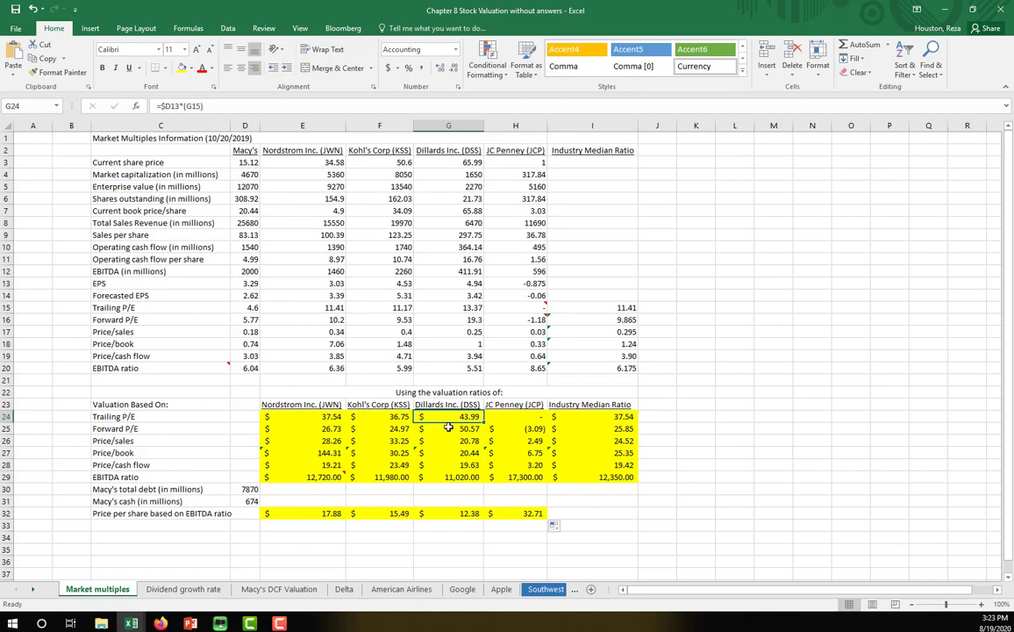
left_click_drag(448, 418, 459, 478)
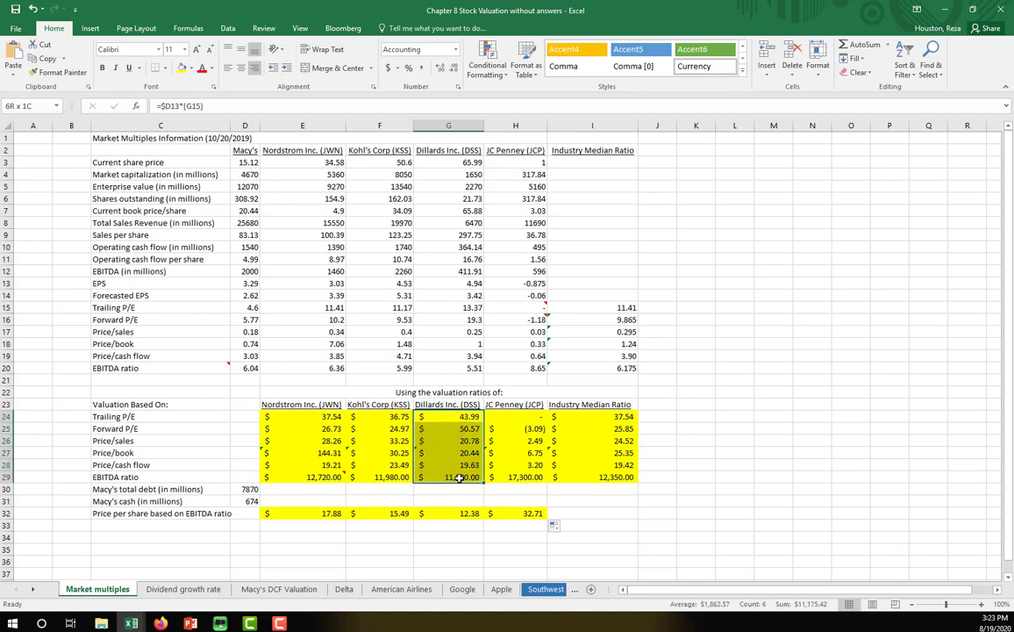
left_click_drag(449, 418, 446, 478)
left_click(448, 404)
left_click_drag(448, 418, 437, 481)
left_click(441, 476)
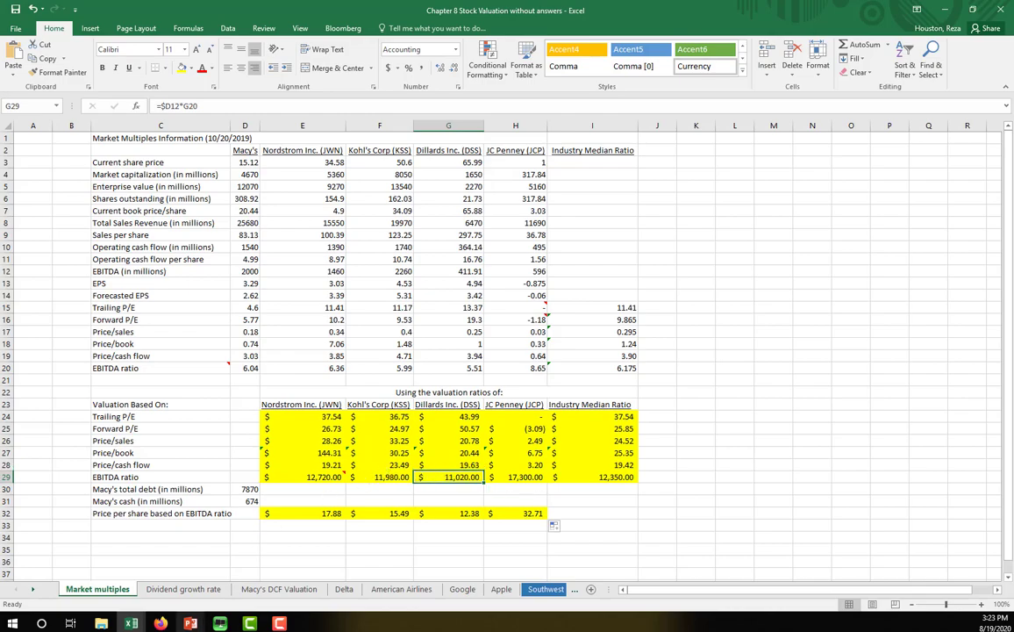